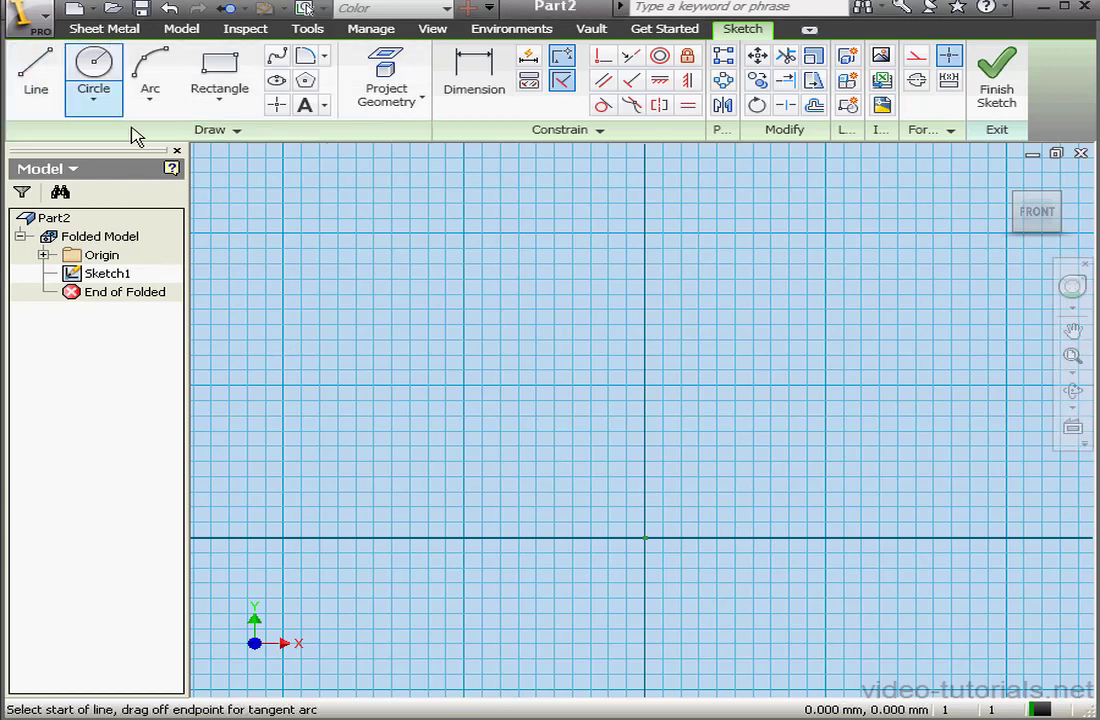
Draw an open profile: a vertical line to the origin, a horizontal base, and a sloped line up-left
{"action": "left_click", "coordinate": [646, 420]}
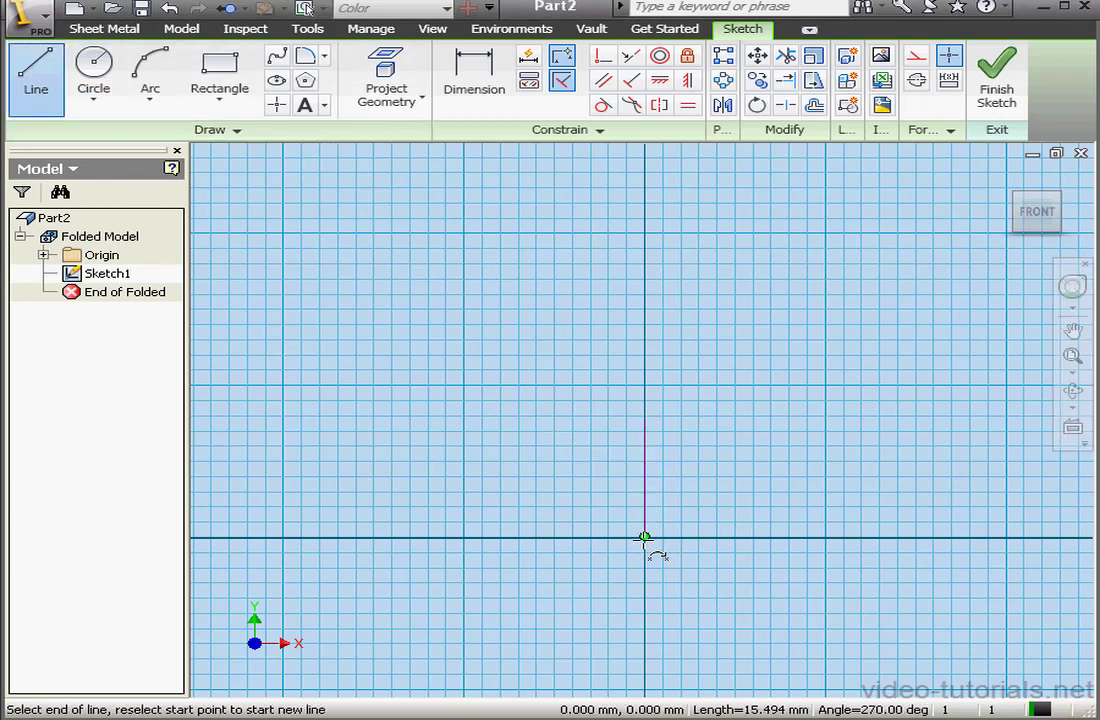
{"action": "left_click", "coordinate": [645, 537]}
{"action": "left_click", "coordinate": [820, 537]}
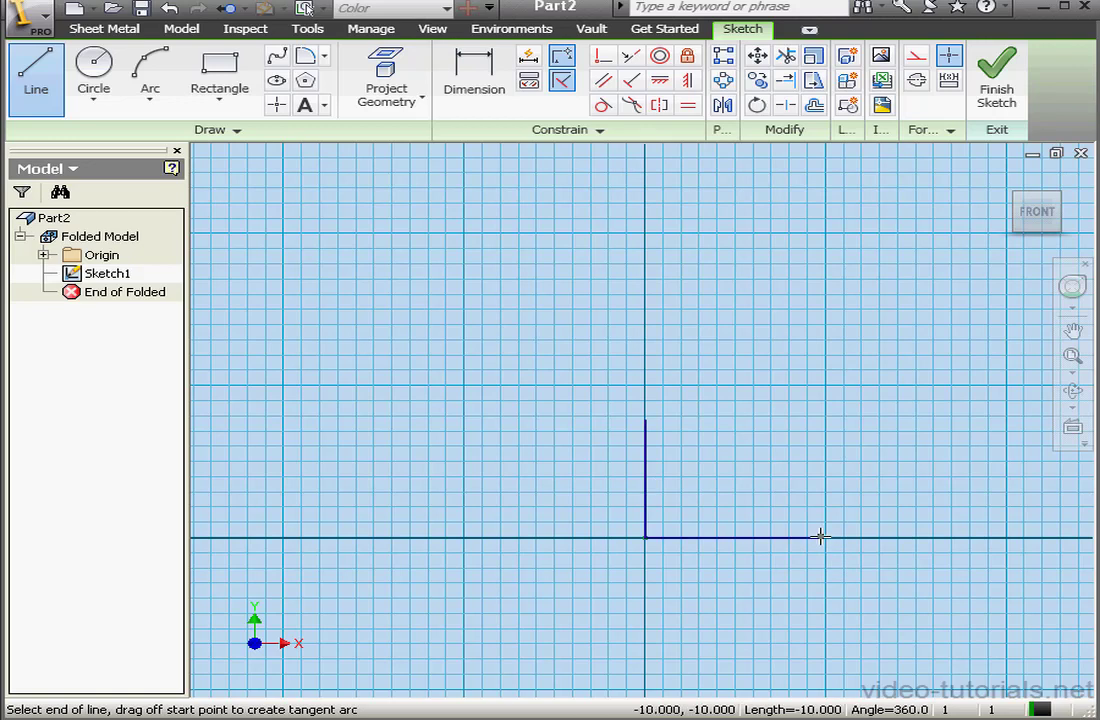
{"action": "left_click", "coordinate": [786, 445]}
{"action": "right_click", "coordinate": [821, 432]}
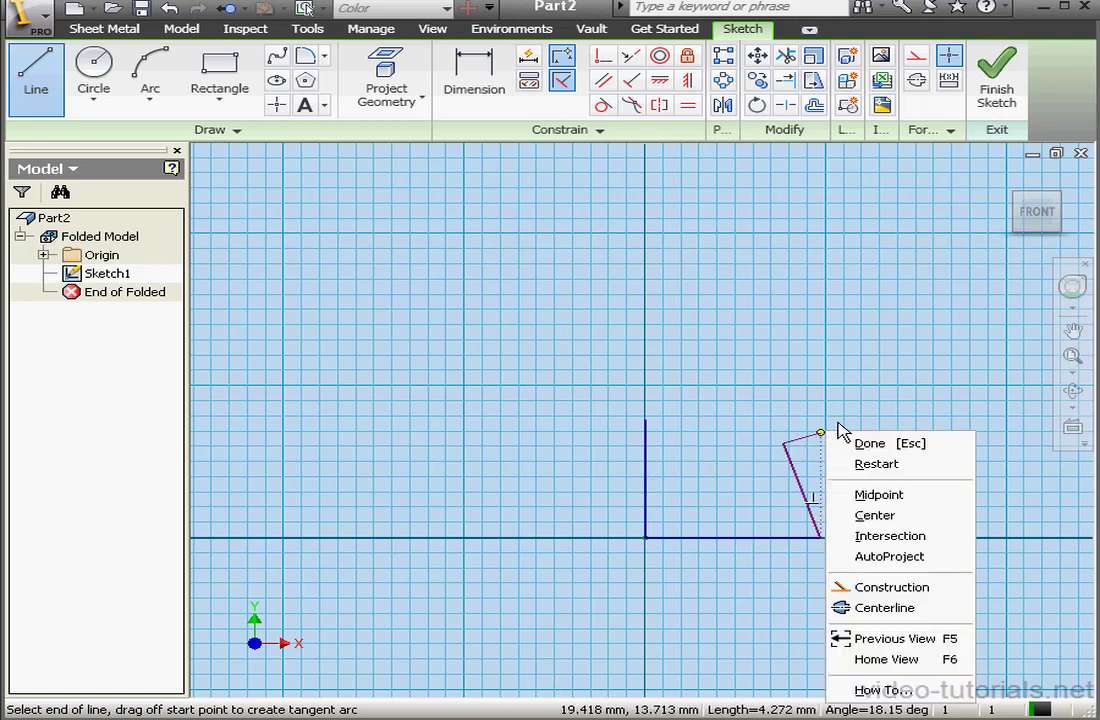
{"action": "left_click", "coordinate": [886, 445]}
Dimension the angle between the sloped and base lines to 75°
{"action": "left_click", "coordinate": [476, 78]}
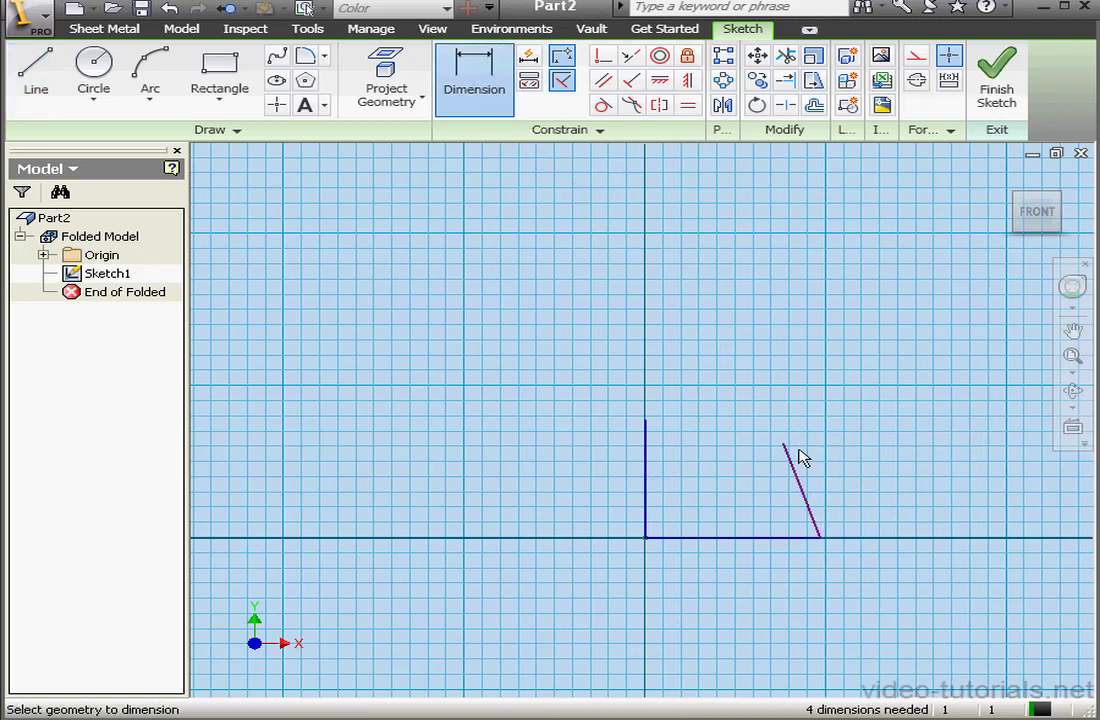
{"action": "left_click", "coordinate": [800, 533]}
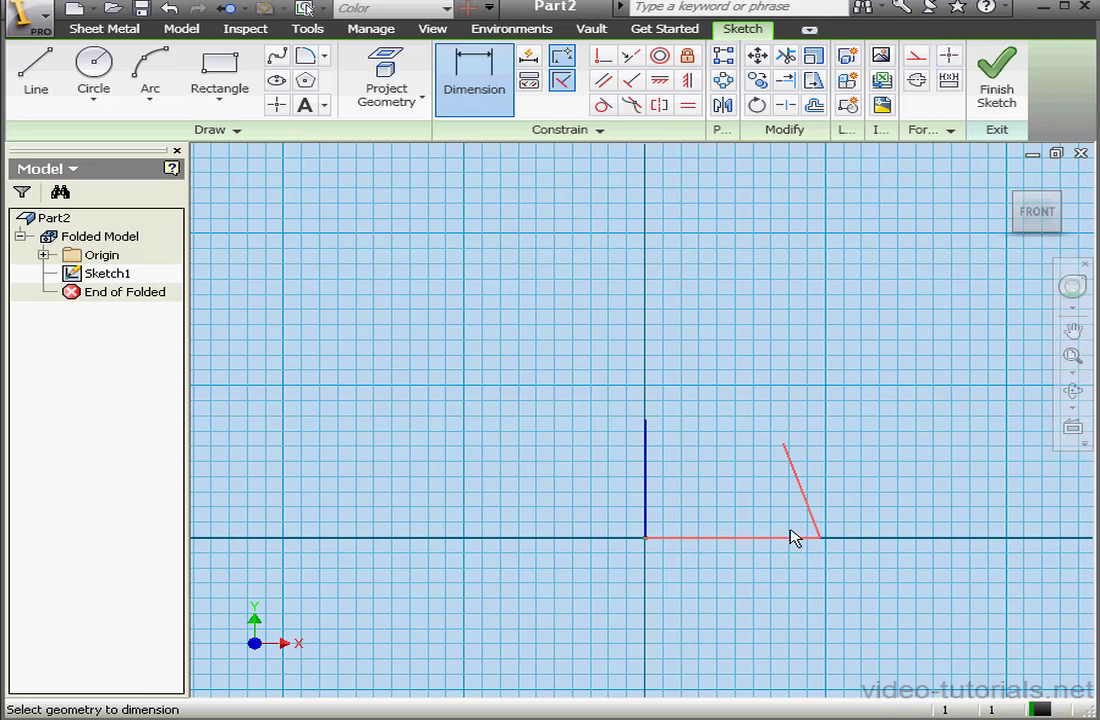
{"action": "left_click", "coordinate": [790, 537]}
{"action": "left_click", "coordinate": [774, 499]}
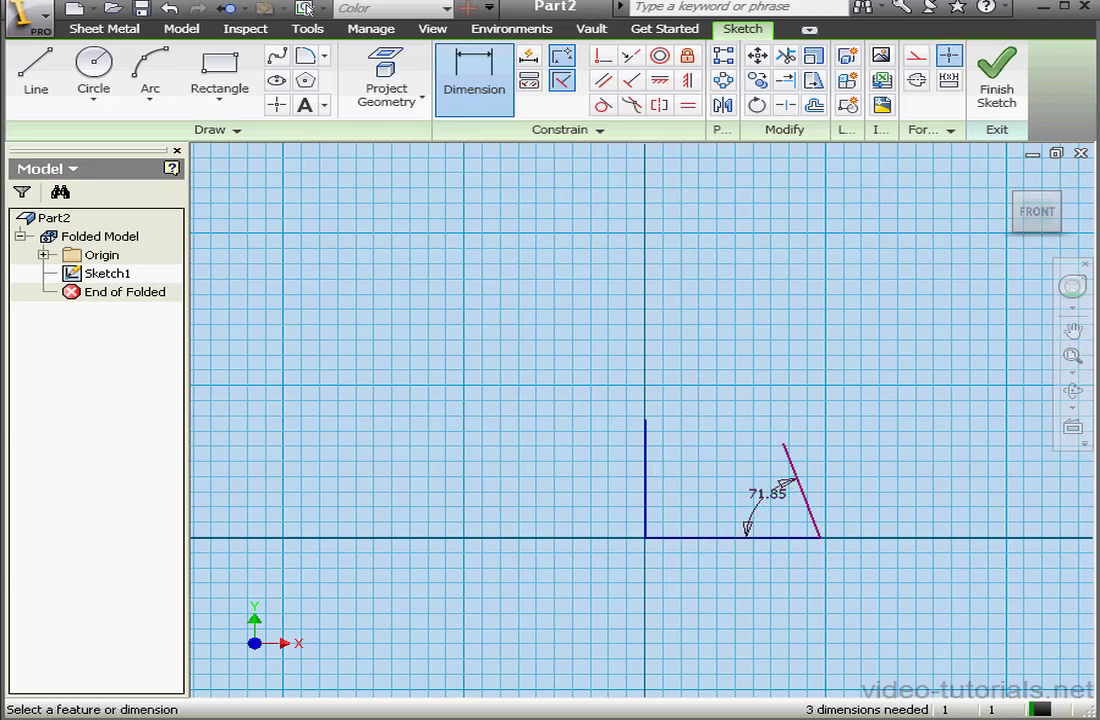
{"action": "left_click_drag", "start_coordinate": [260, 331], "coordinate": [474, 336]}
{"action": "type", "text": "75"}
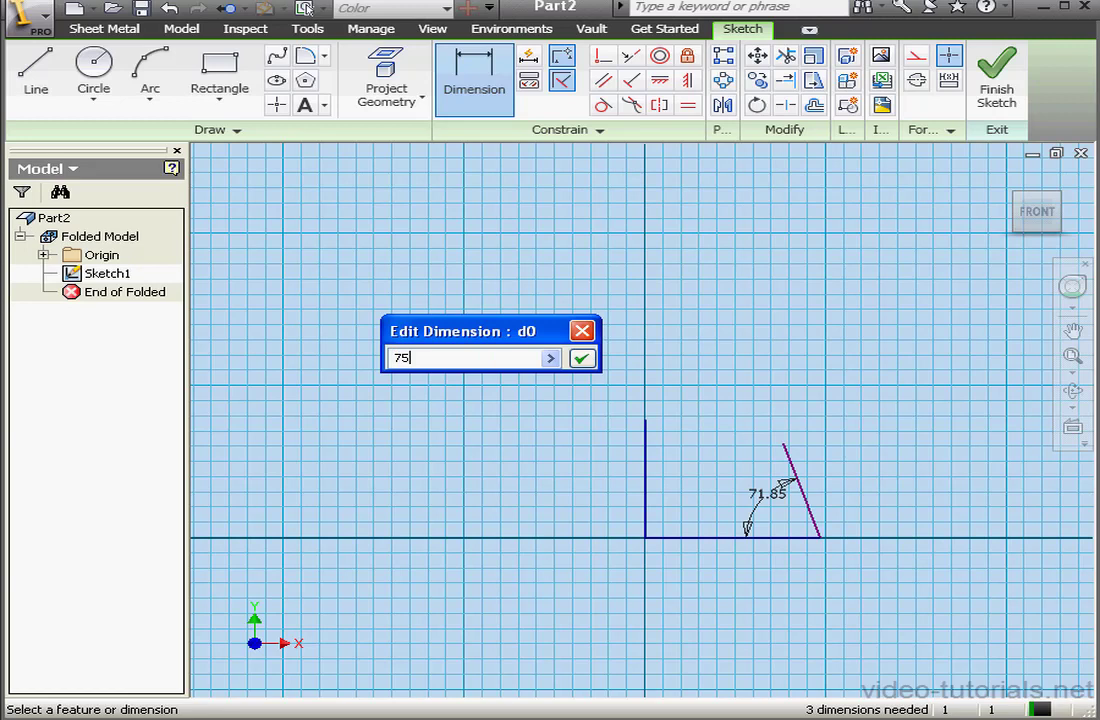
{"action": "left_click", "coordinate": [582, 358]}
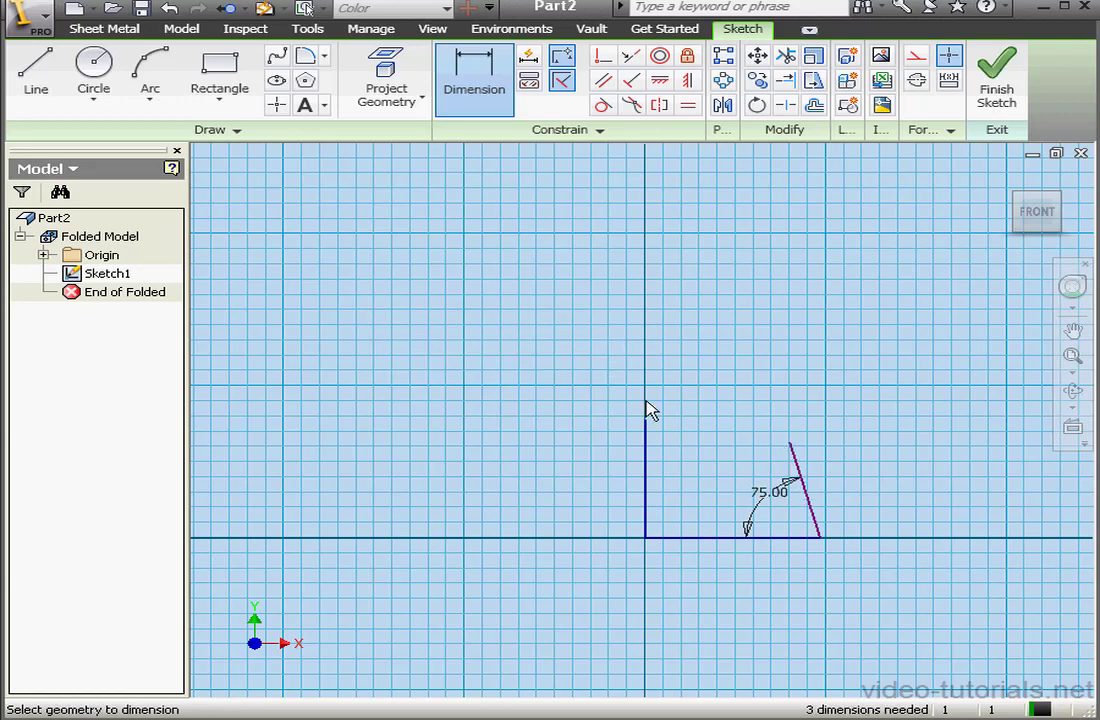
Dimension the horizontal base line to a length of 20
{"action": "left_click", "coordinate": [744, 540]}
{"action": "left_click", "coordinate": [715, 582]}
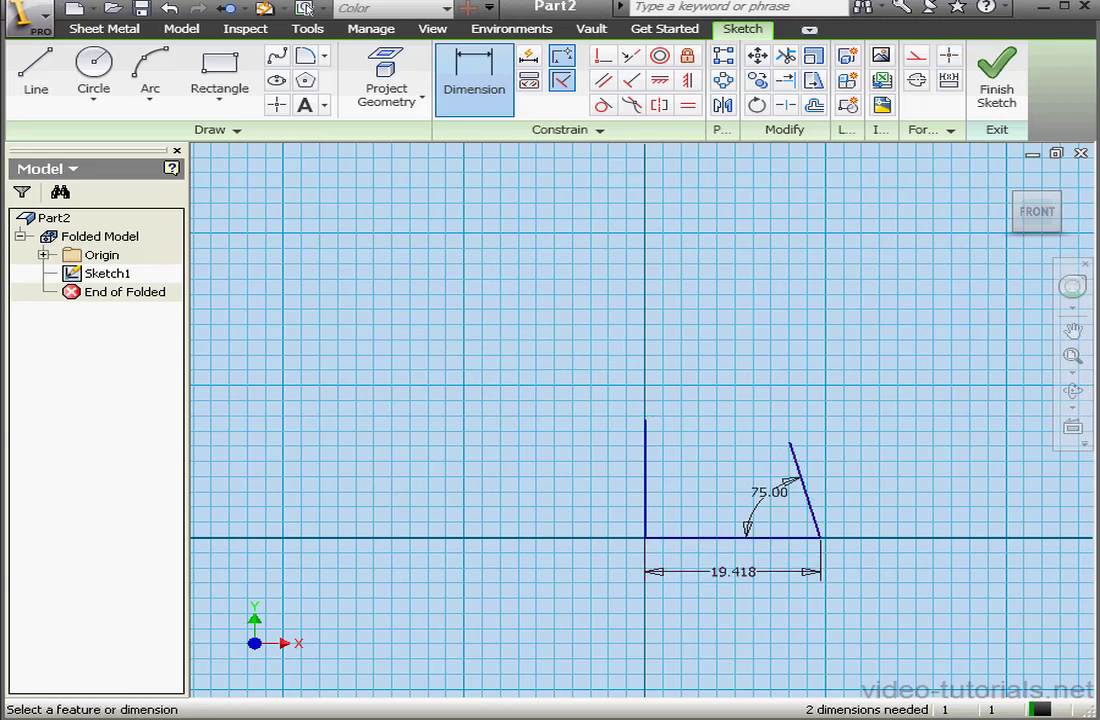
{"action": "type", "text": "2"}
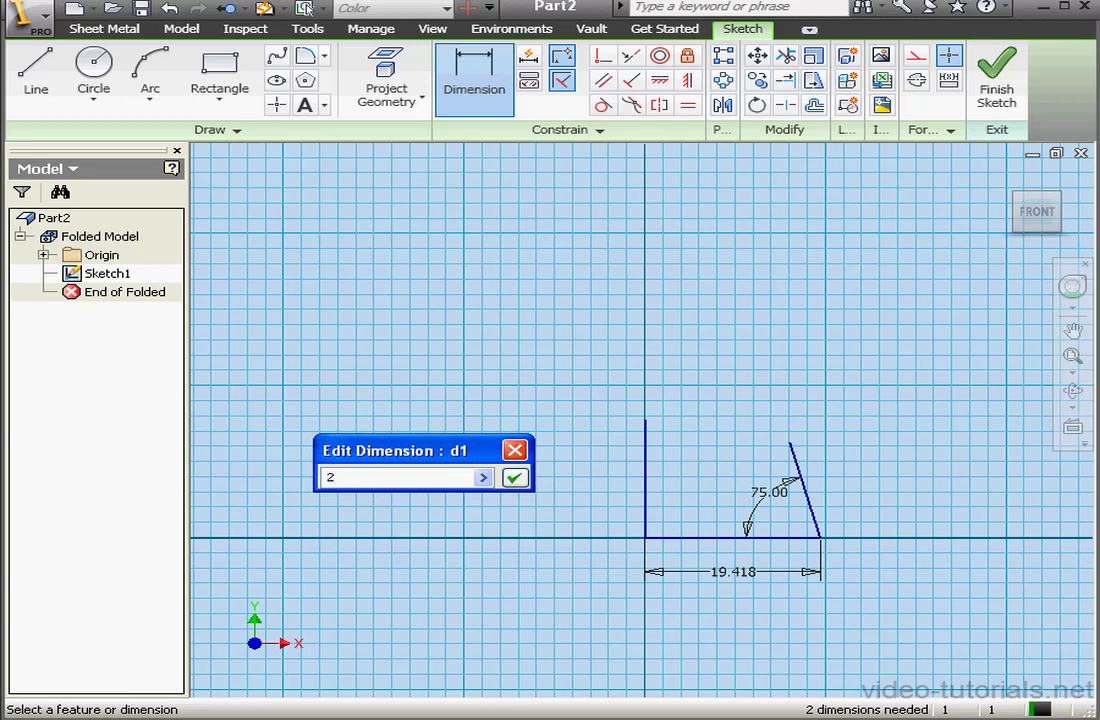
{"action": "type", "text": "0"}
{"action": "left_click", "coordinate": [514, 479]}
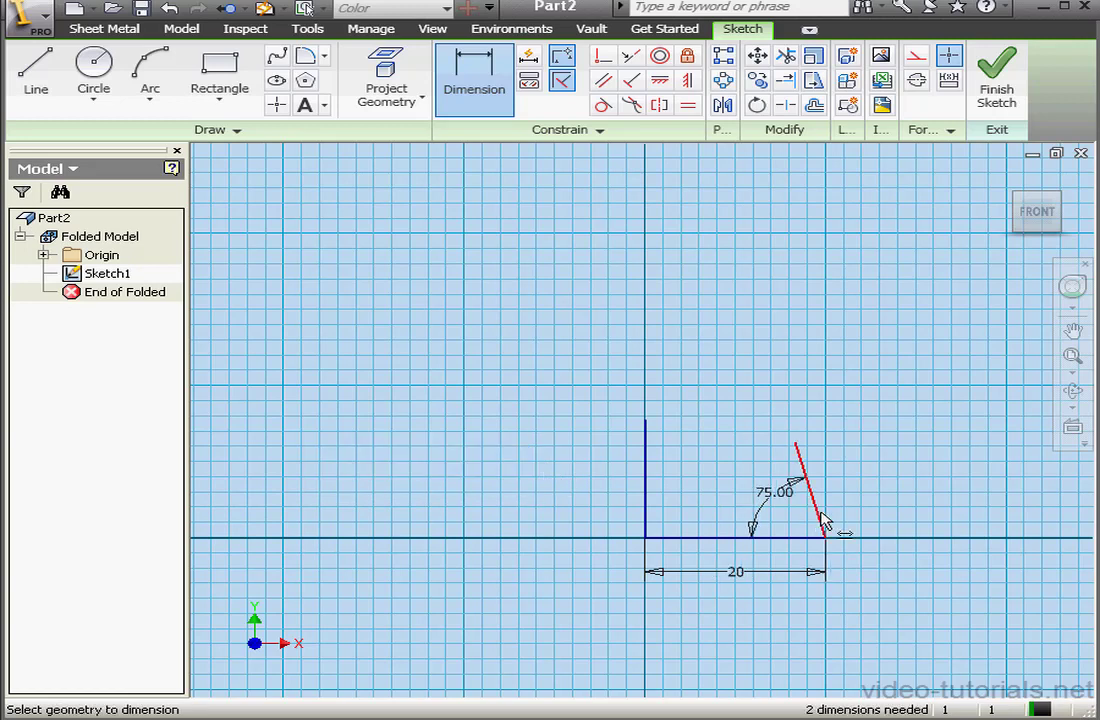
Add an aligned dimension of 15 along the sloped line
{"action": "left_click", "coordinate": [830, 519]}
{"action": "right_click", "coordinate": [856, 481]}
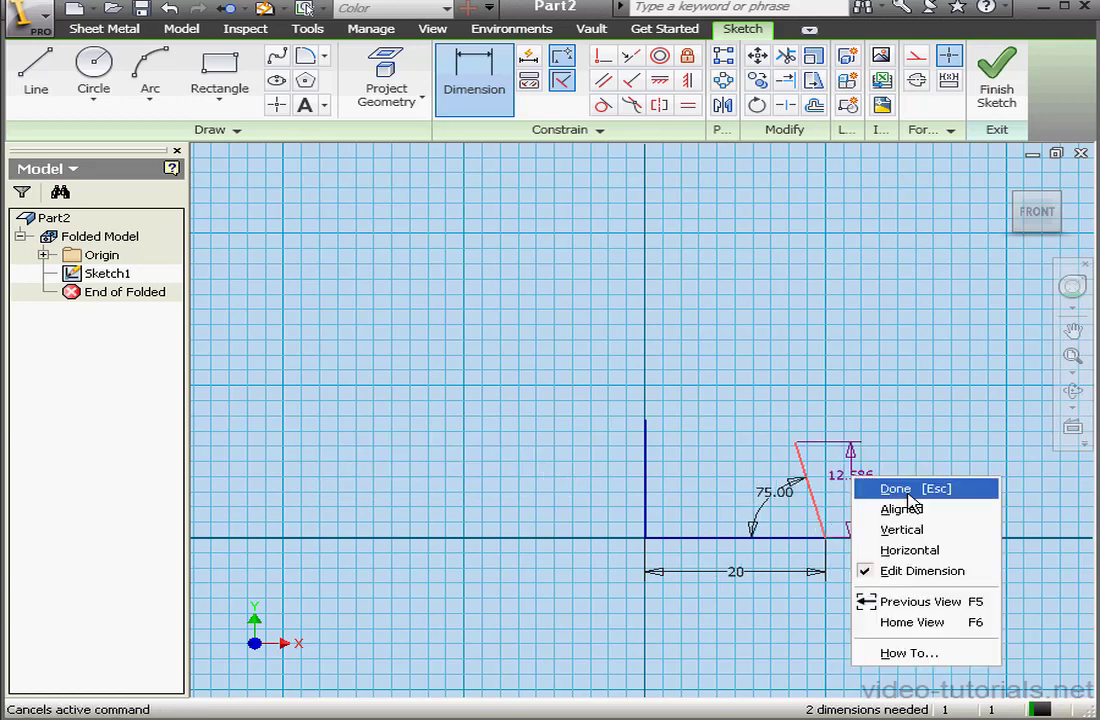
{"action": "left_click", "coordinate": [885, 508]}
{"action": "left_click", "coordinate": [876, 483]}
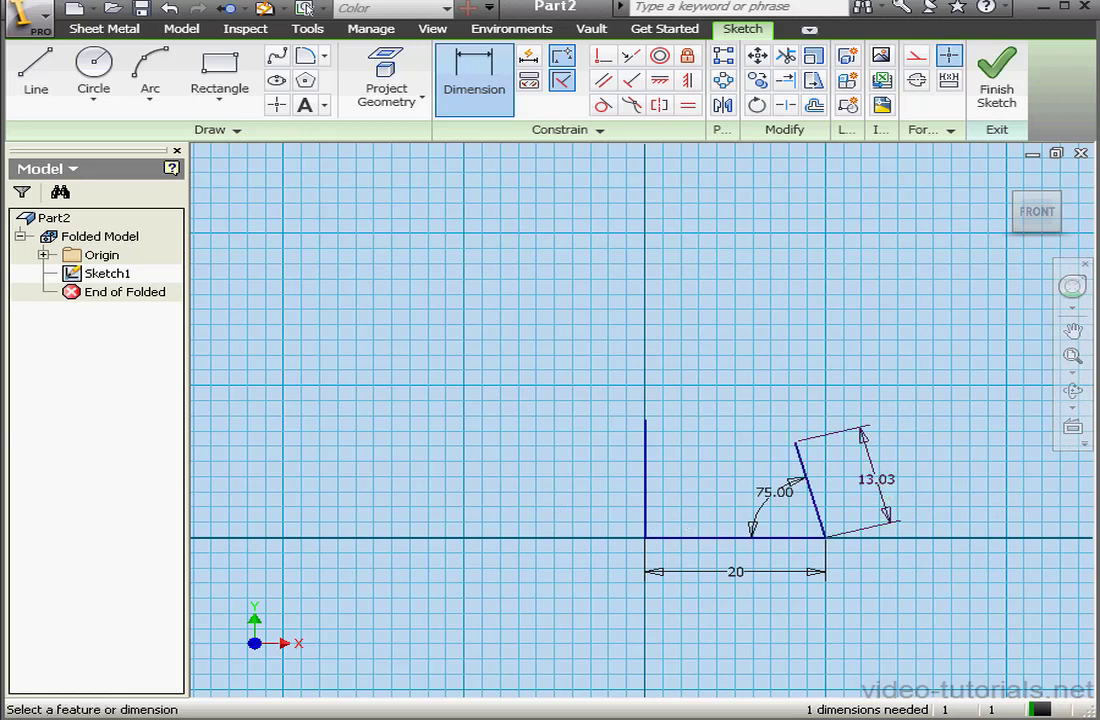
{"action": "mouse_move", "coordinate": [437, 410]}
{"action": "left_mouse_down"}
{"action": "mouse_move", "coordinate": [687, 383]}
{"action": "mouse_move", "coordinate": [690, 373]}
{"action": "left_mouse_up"}
{"action": "type", "text": "15"}
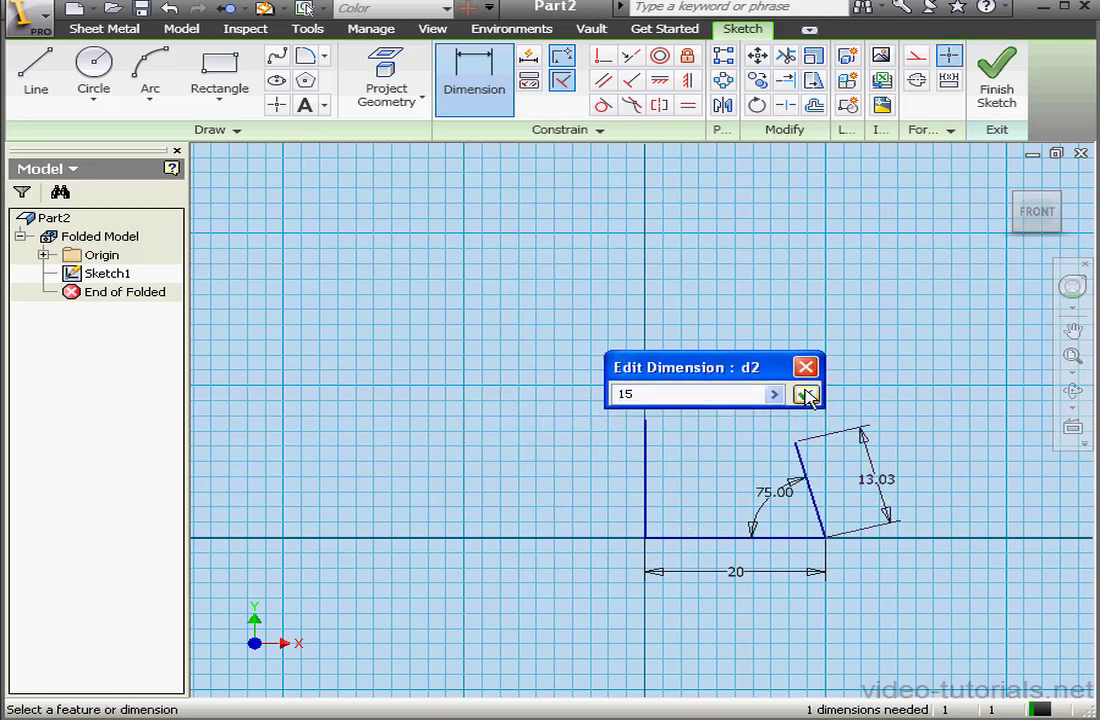
{"action": "left_click", "coordinate": [804, 395]}
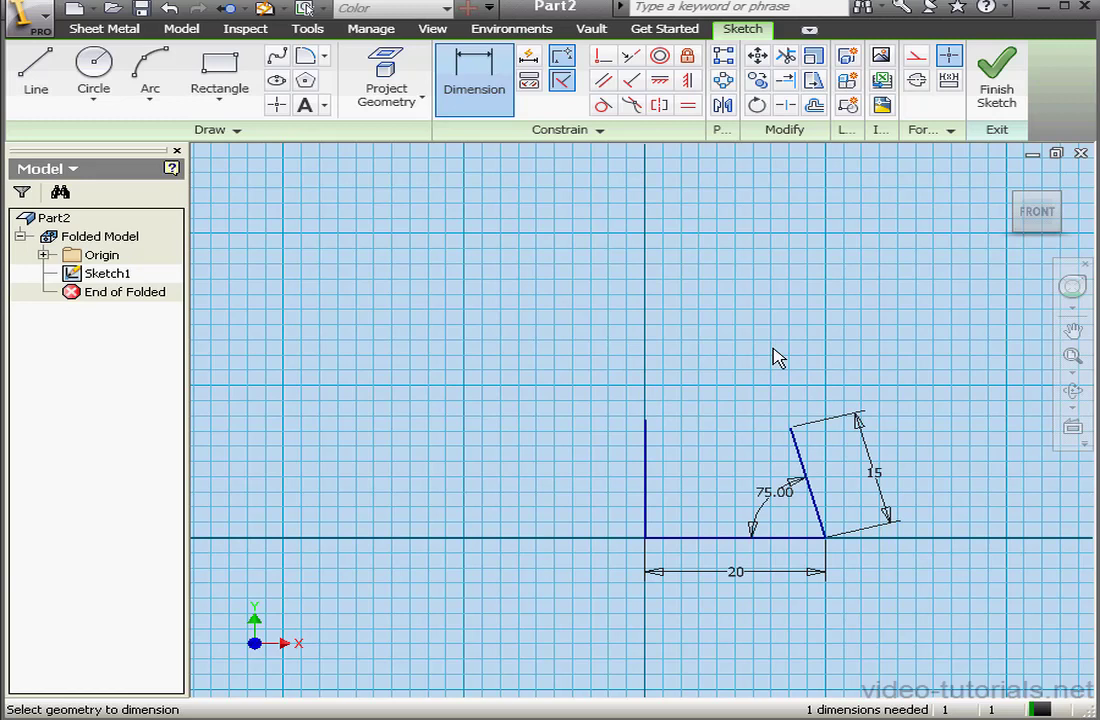
{"action": "right_click", "coordinate": [737, 348]}
{"action": "left_click", "coordinate": [781, 359]}
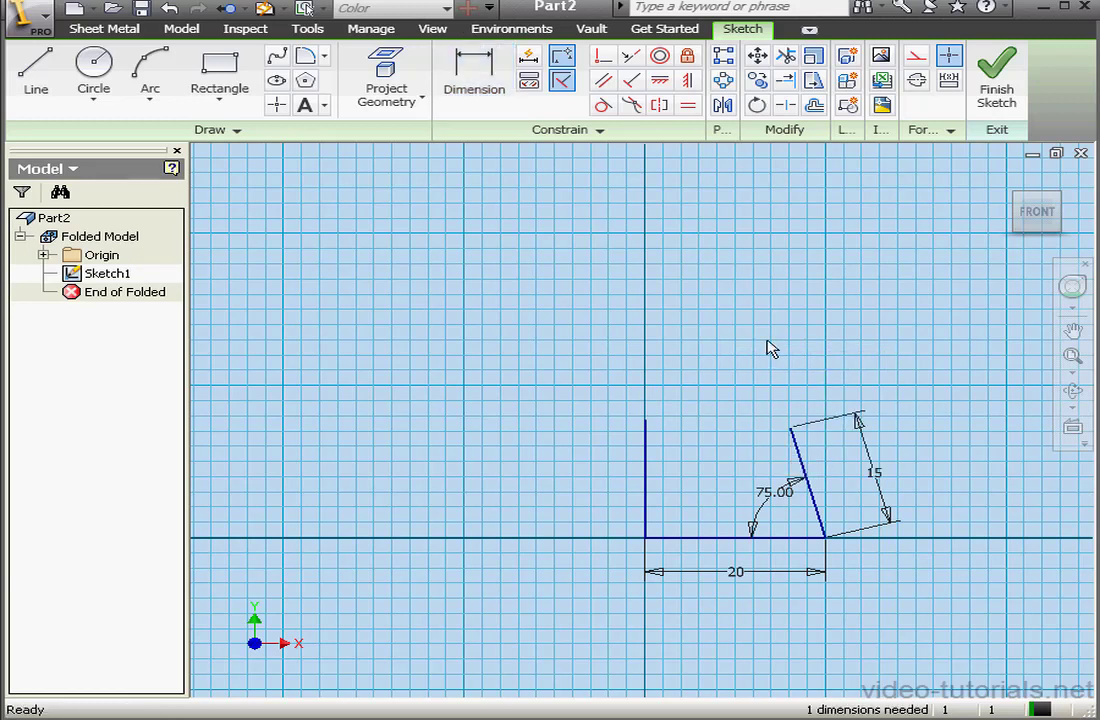
Make the base line construction geometry and fix the vertical line's top endpoint
{"action": "left_click", "coordinate": [646, 510]}
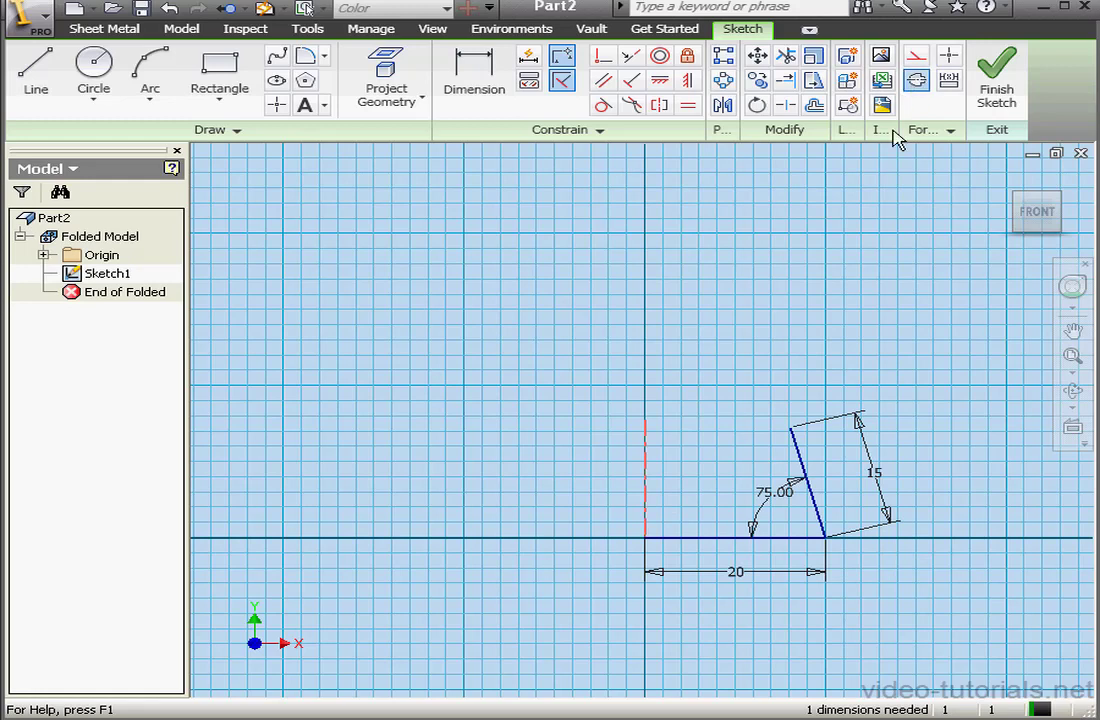
{"action": "left_click", "coordinate": [697, 538]}
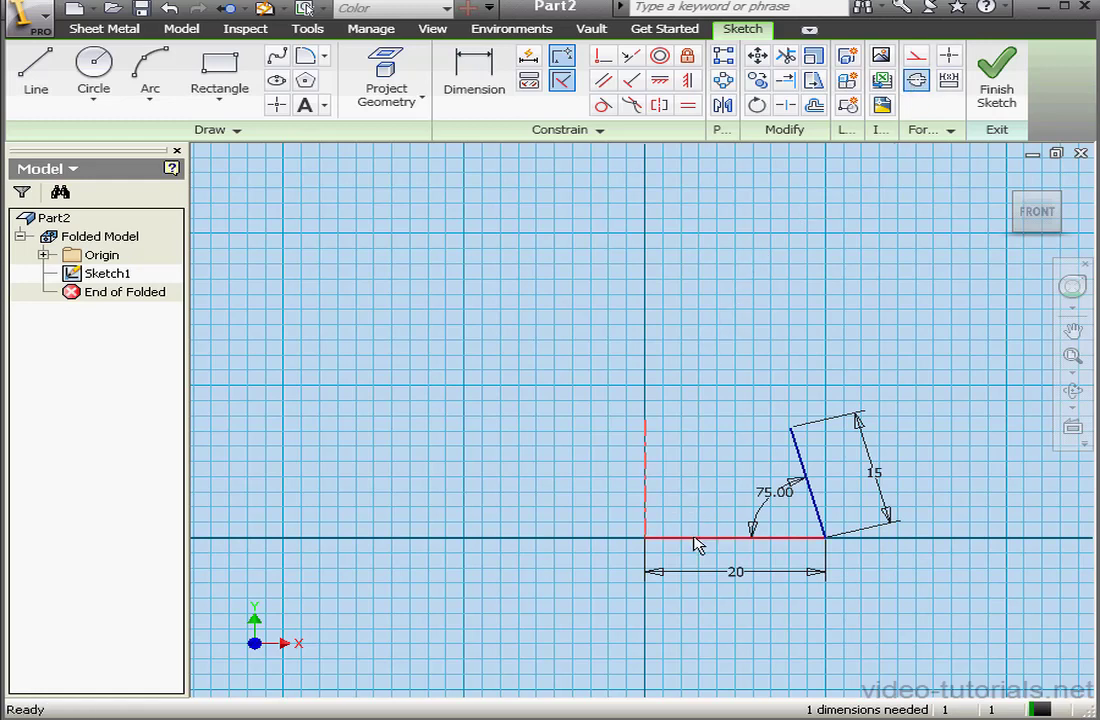
{"action": "left_click", "coordinate": [920, 58]}
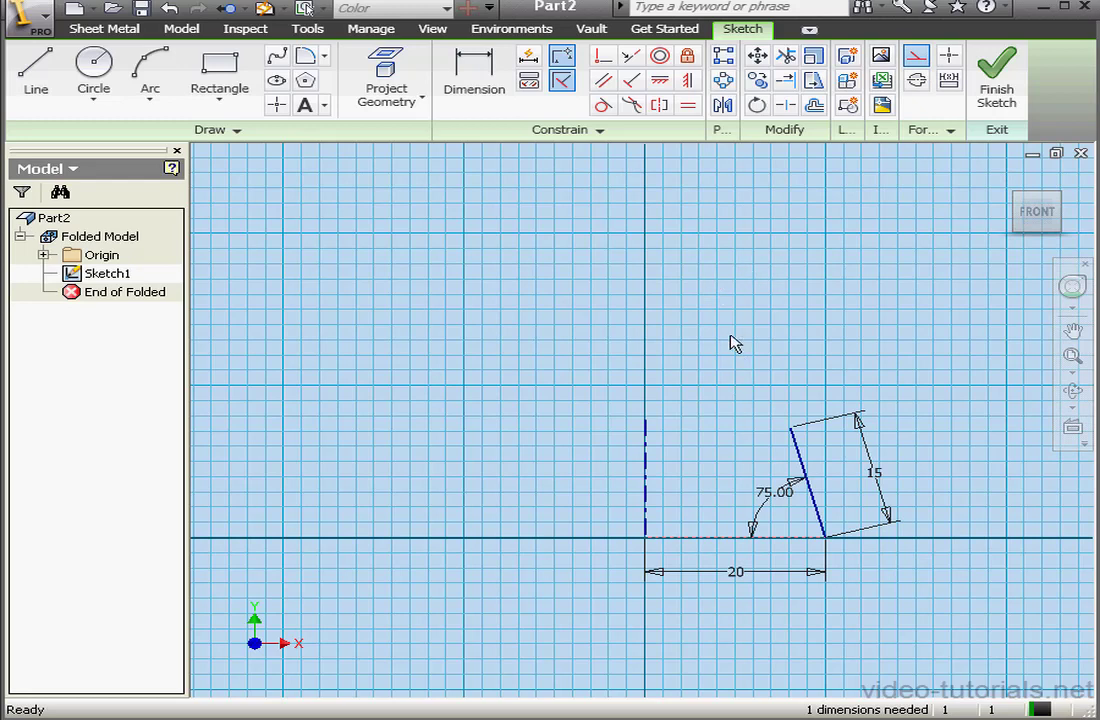
{"action": "left_click", "coordinate": [731, 299]}
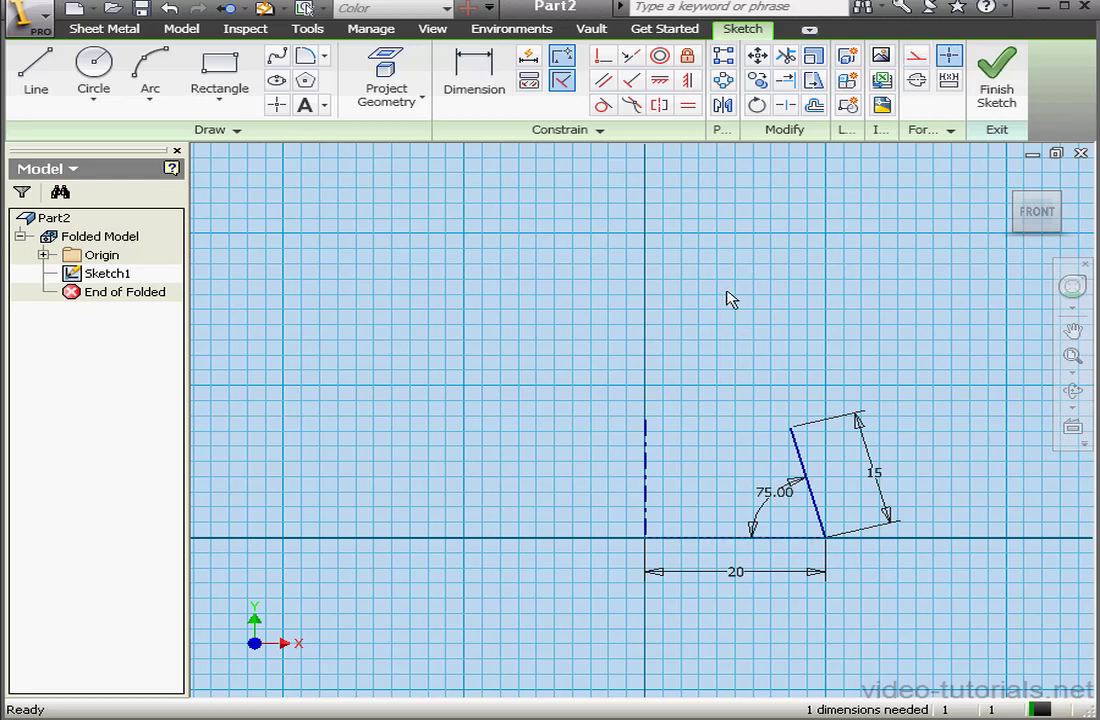
{"action": "left_click", "coordinate": [687, 55]}
{"action": "left_click", "coordinate": [646, 421]}
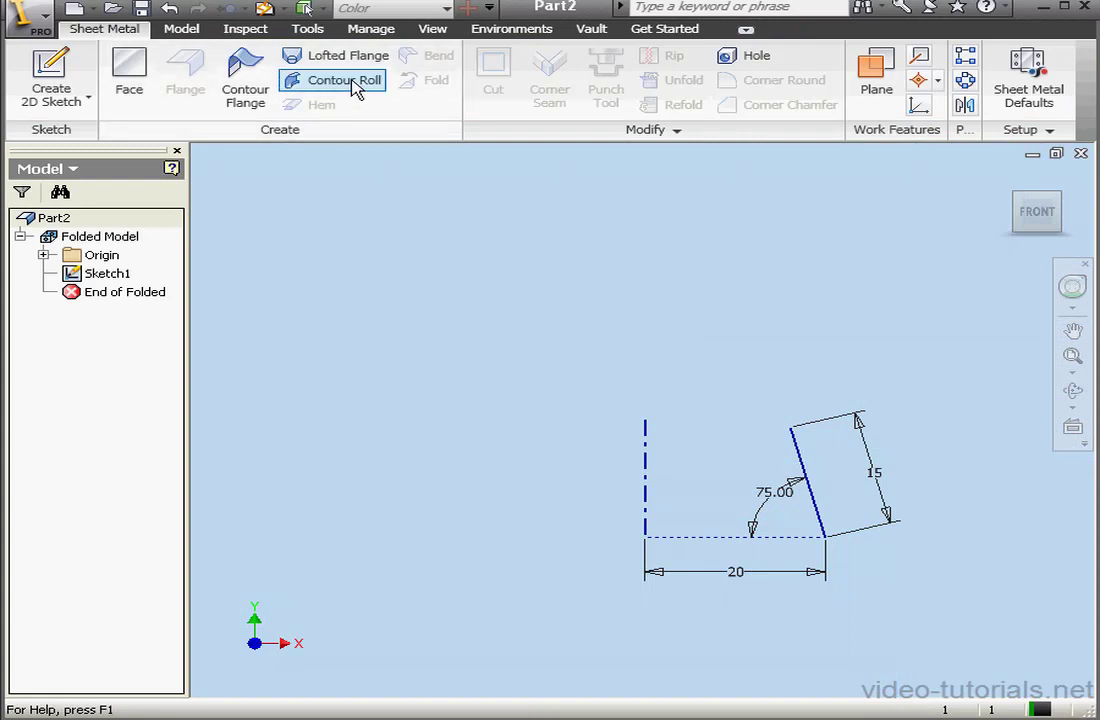
Roll the profile 345° with Contour Roll into an open conical band
{"action": "left_click", "coordinate": [352, 84]}
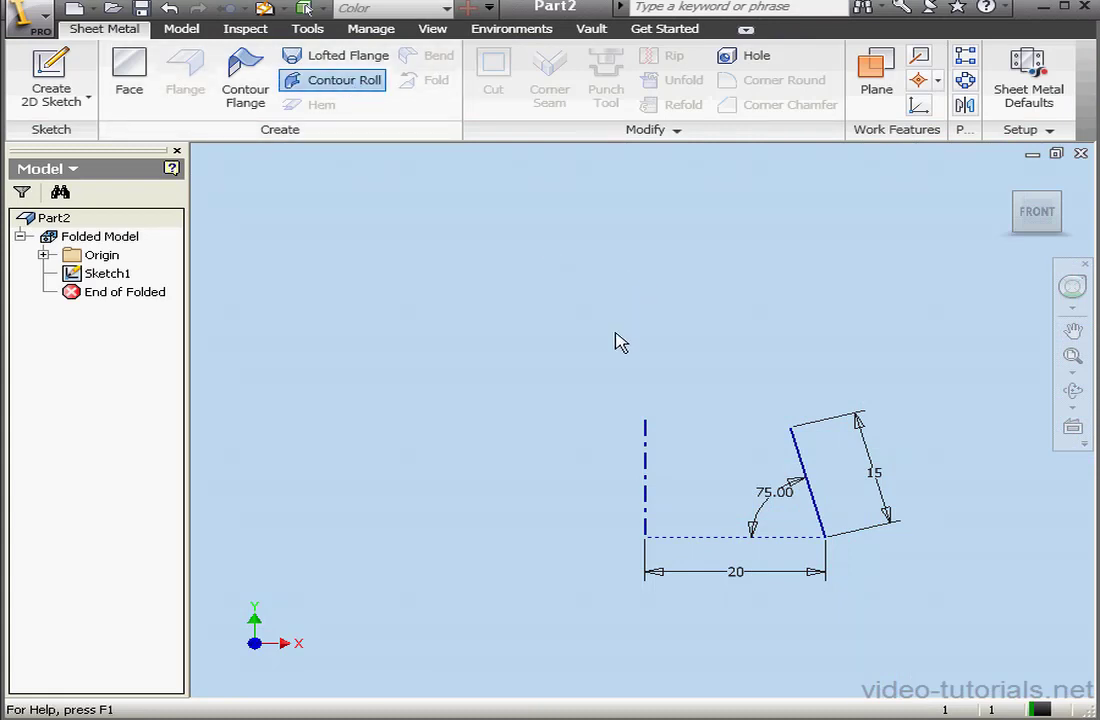
{"action": "left_click", "coordinate": [1072, 391]}
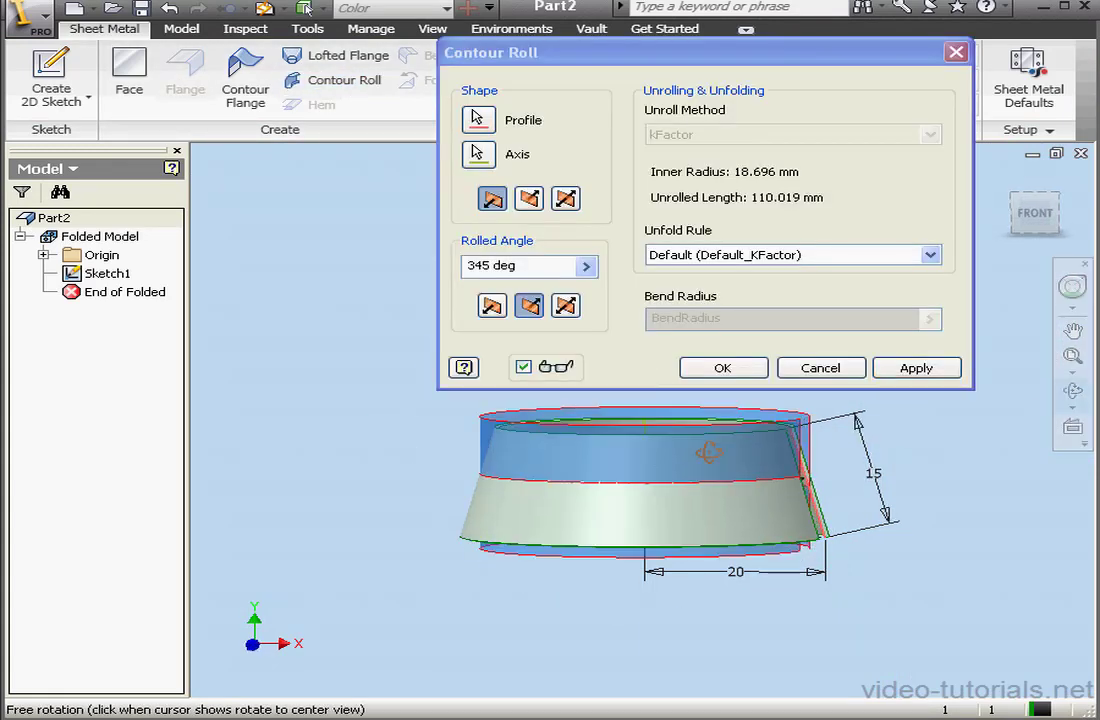
{"action": "left_click_drag", "start_coordinate": [709, 452], "coordinate": [680, 448]}
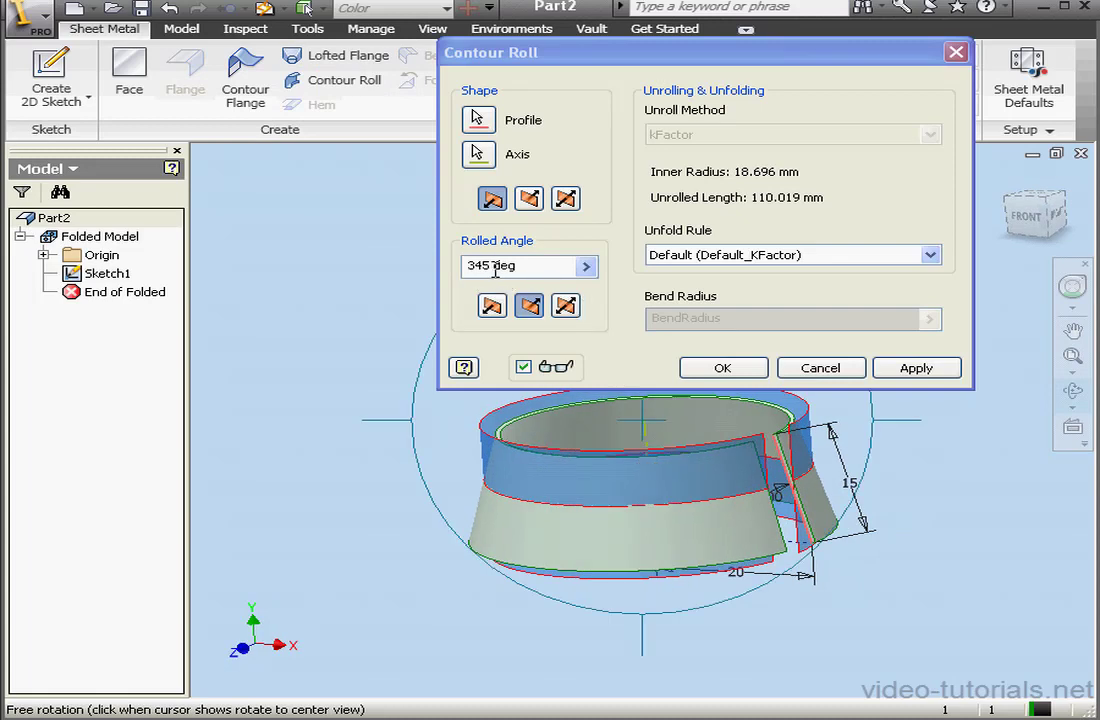
{"action": "left_click", "coordinate": [716, 367]}
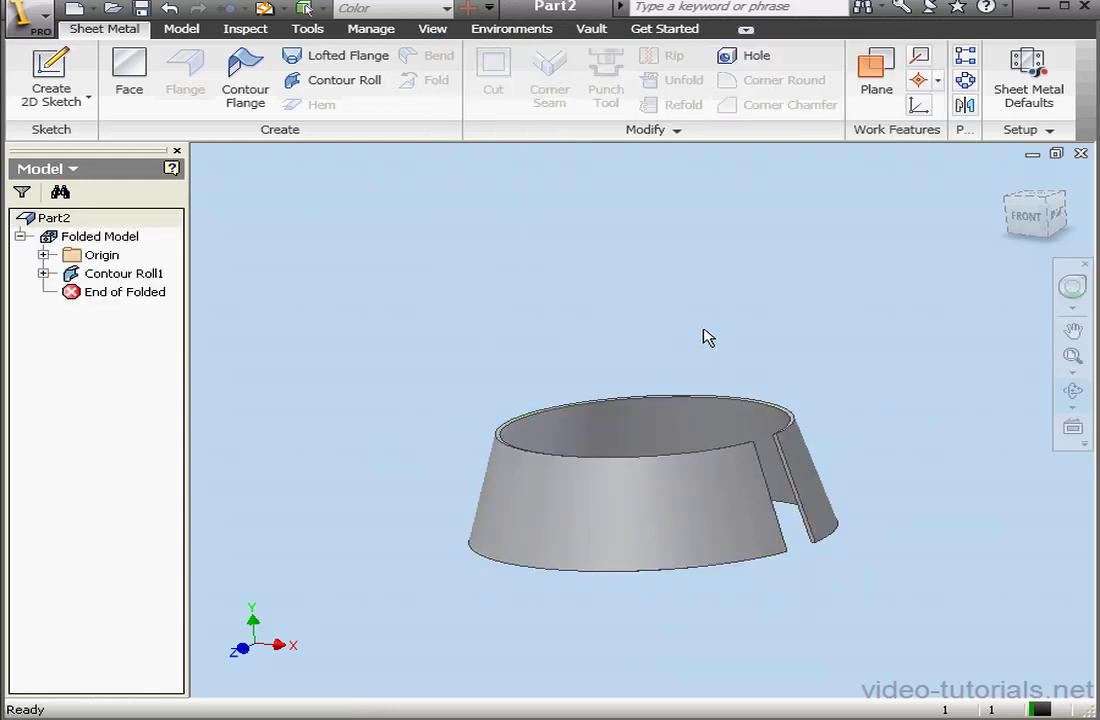
Turn off 'Autoproject edges for sketch creation and edit' in Application Options
{"action": "left_click", "coordinate": [308, 29]}
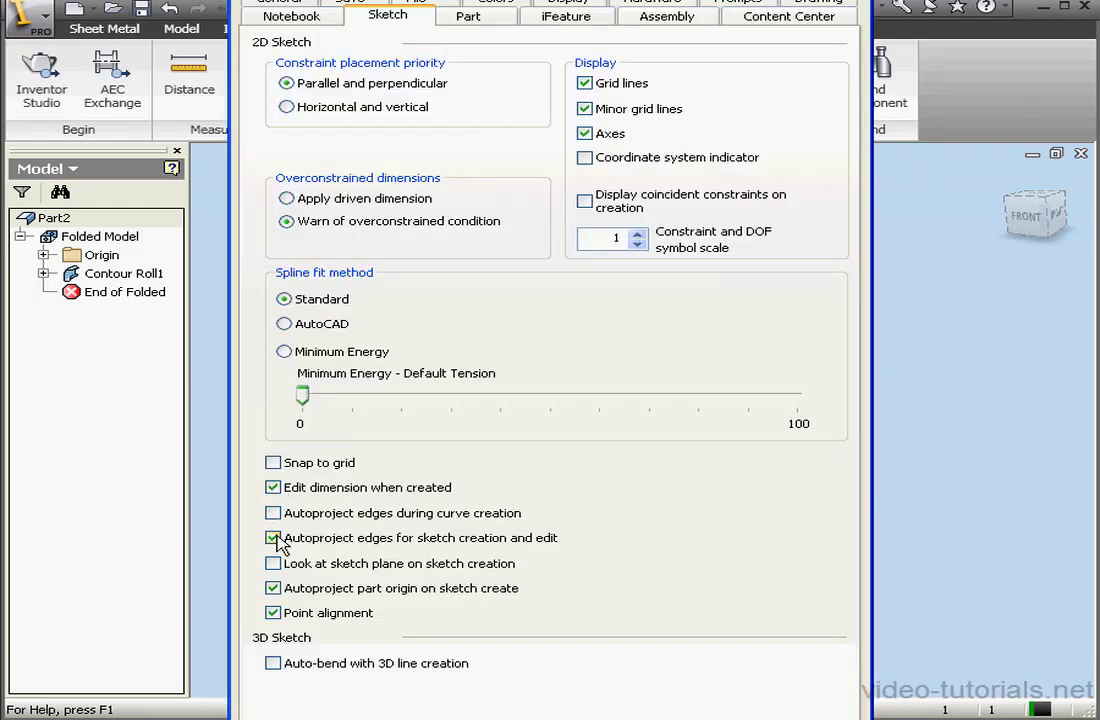
{"action": "left_click", "coordinate": [274, 538]}
Close Application Options, zoom in on the seam lip, and start a new 2D sketch
{"action": "key", "text": "Return"}
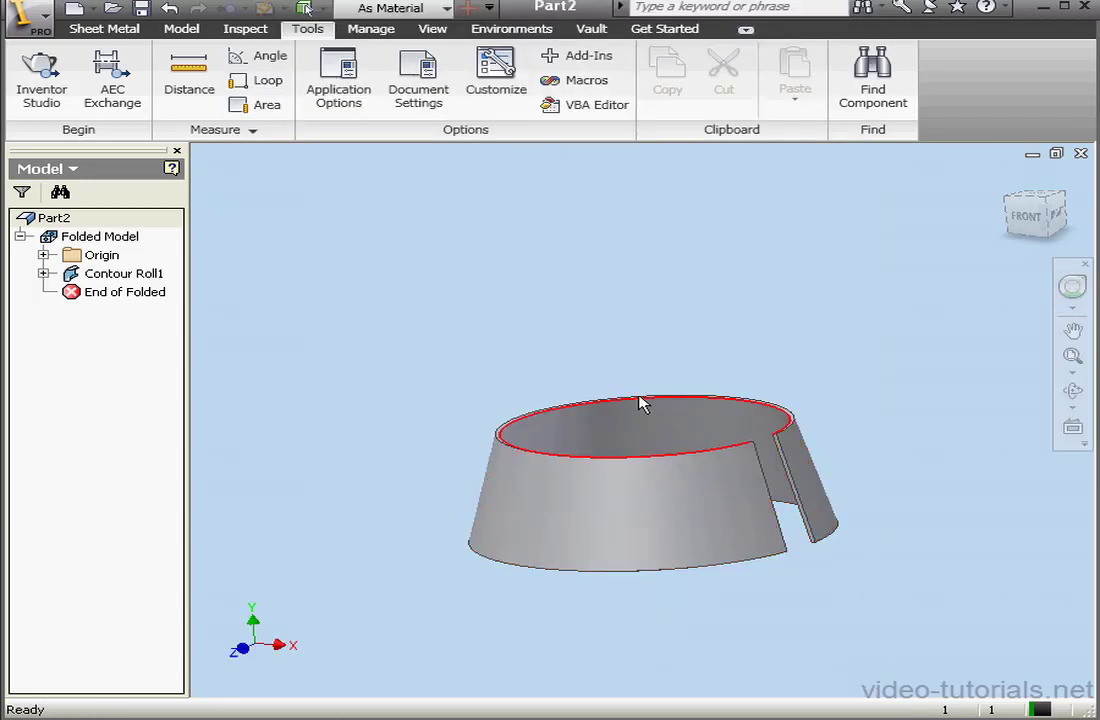
{"action": "scroll", "coordinate": [793, 503], "scroll_direction": "up", "scroll_amount": 2}
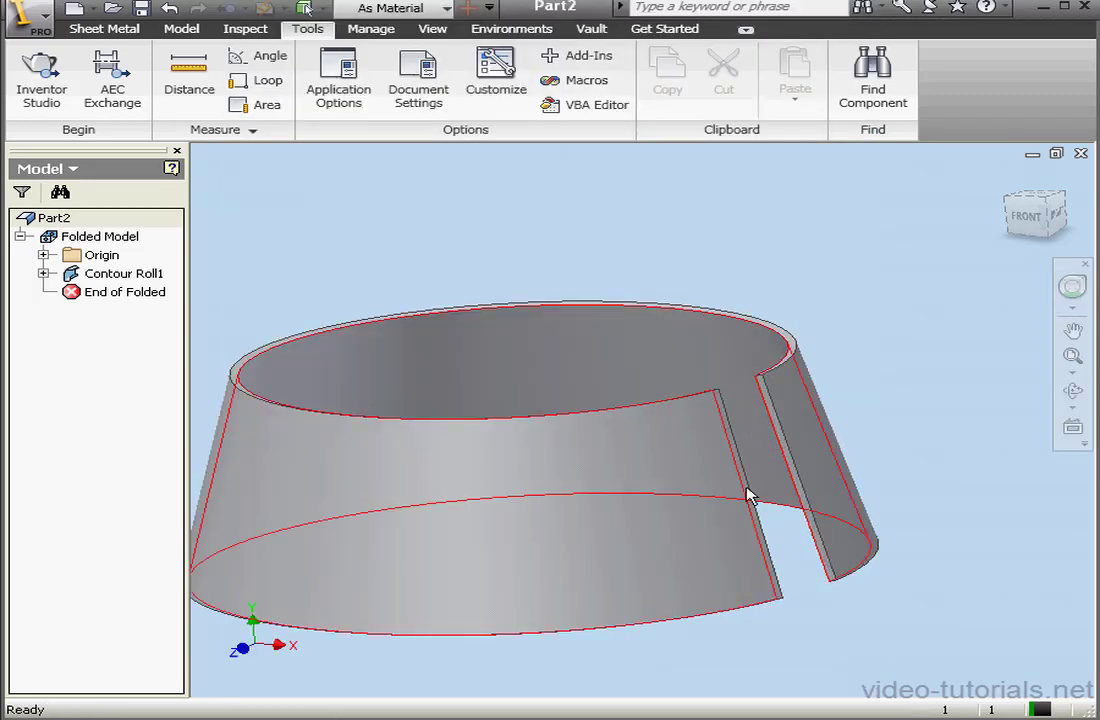
{"action": "scroll", "coordinate": [751, 474], "scroll_direction": "up", "scroll_amount": 3}
{"action": "middle_click_drag", "start_coordinate": [810, 500], "coordinate": [727, 464]}
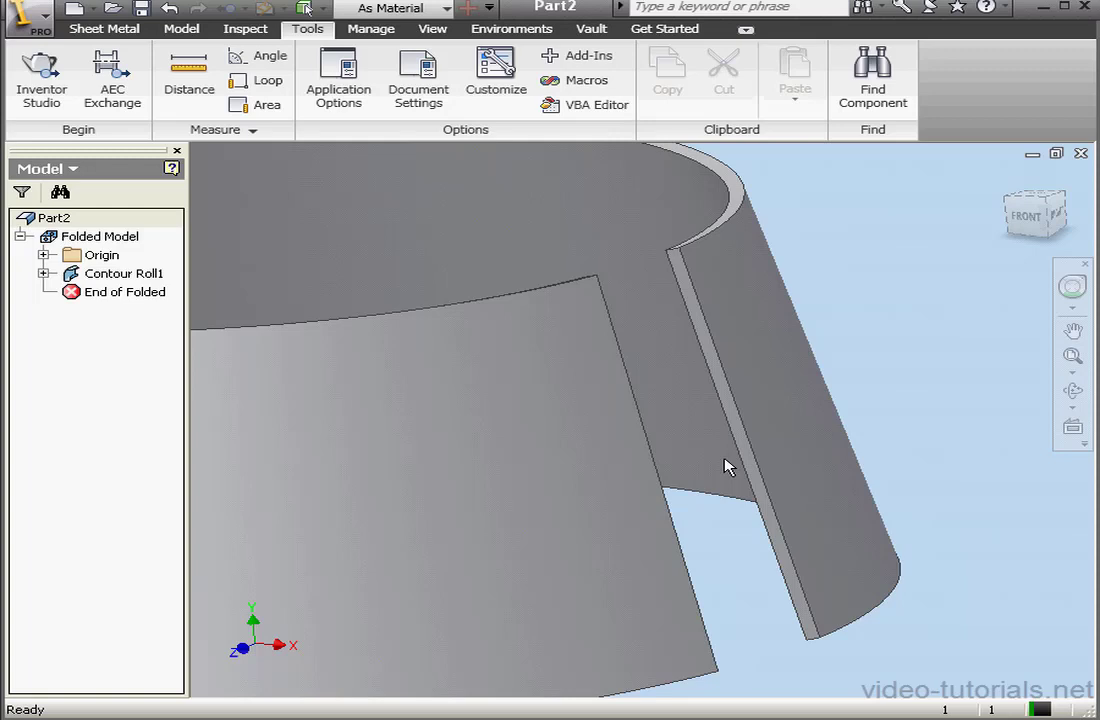
{"action": "left_click", "coordinate": [108, 29]}
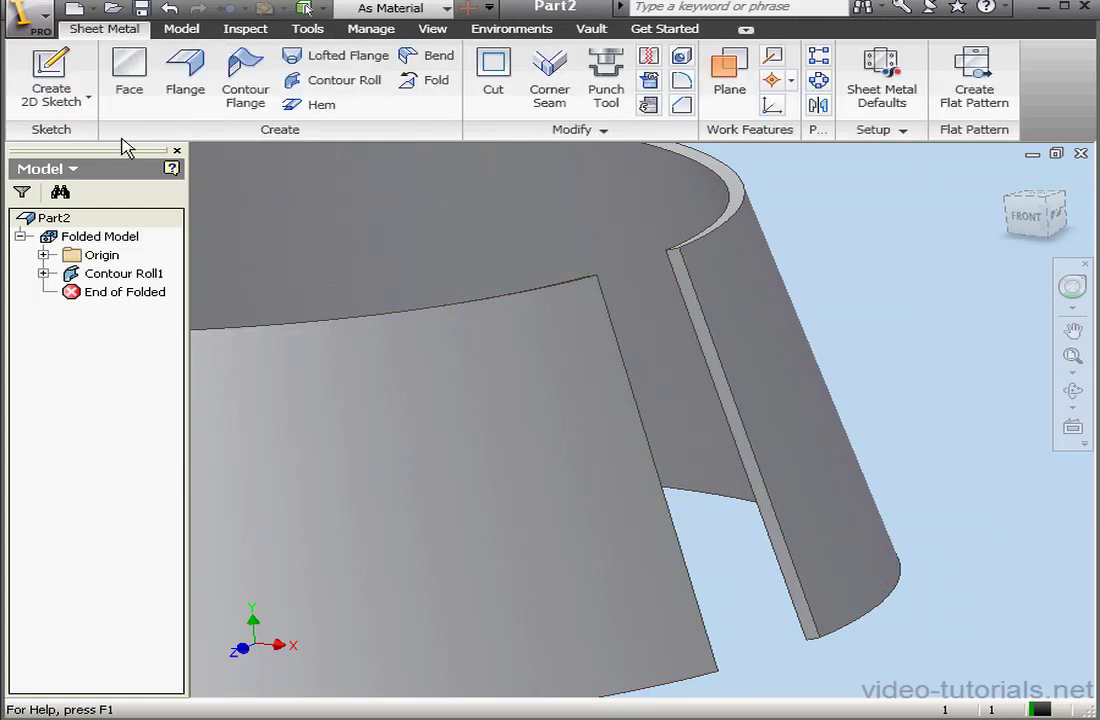
{"action": "left_click", "coordinate": [50, 64]}
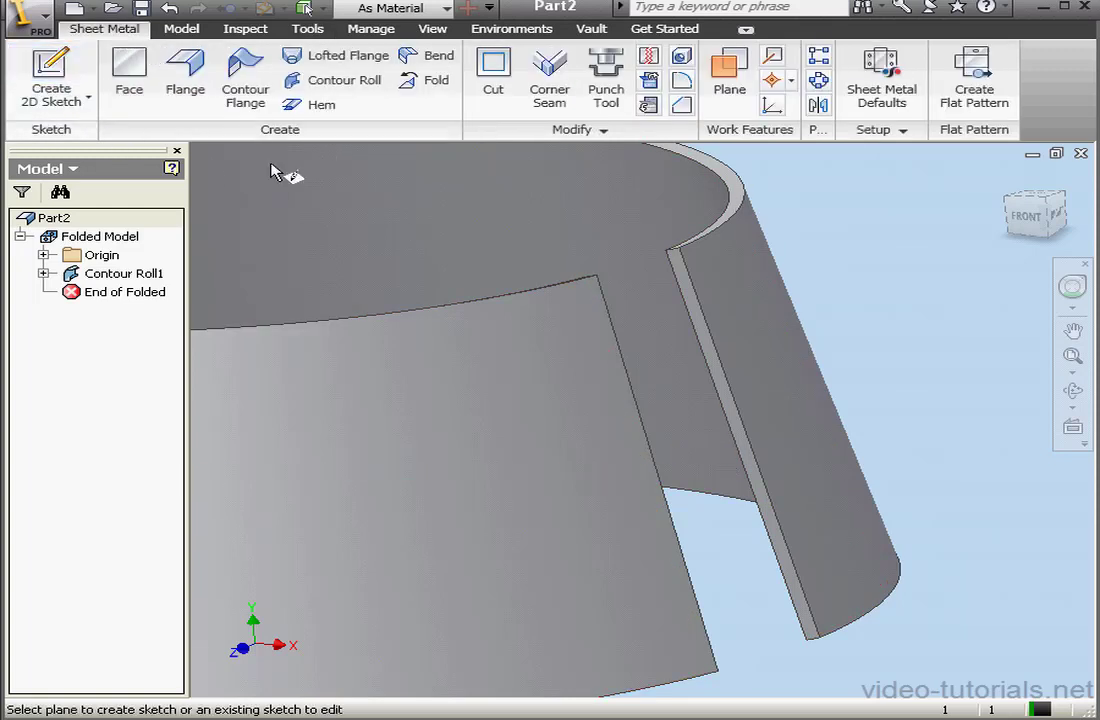
Sketch on the seam lip face, project its edge, and draw a line along it
{"action": "left_click", "coordinate": [733, 405]}
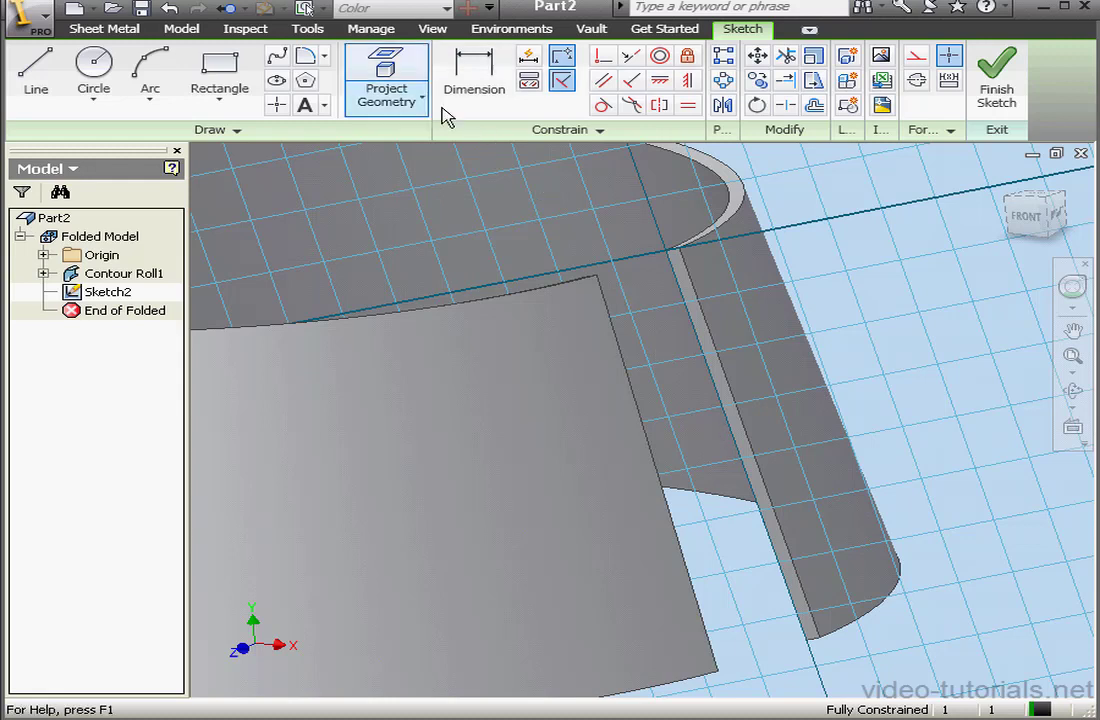
{"action": "left_click", "coordinate": [406, 81]}
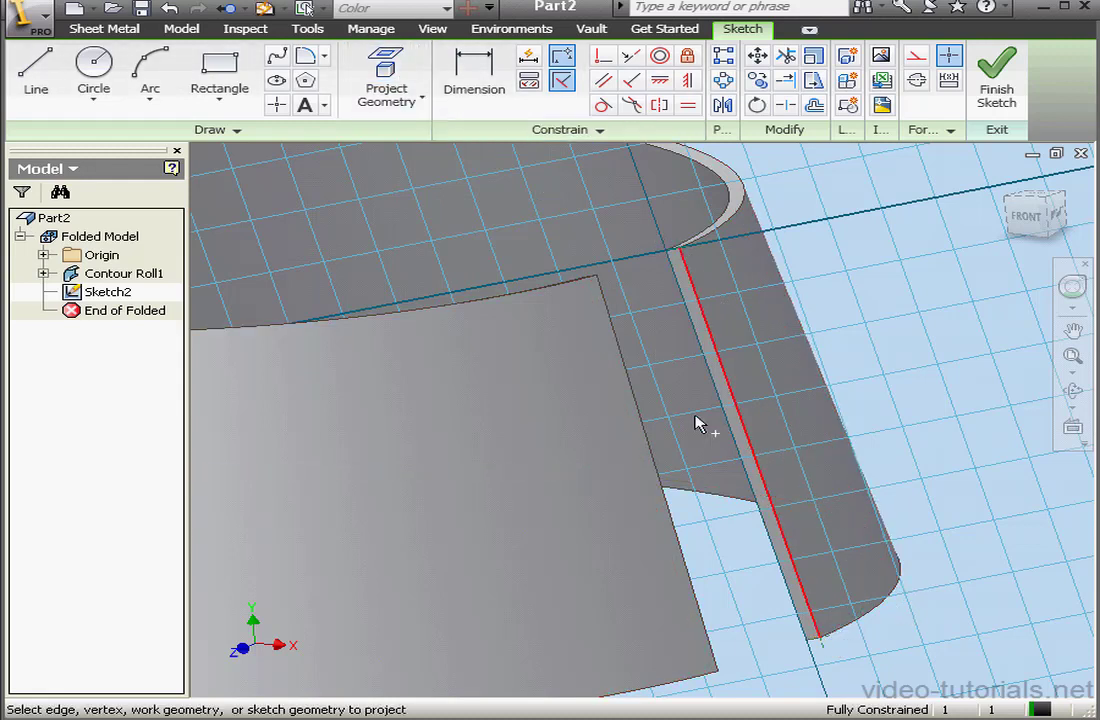
{"action": "left_click", "coordinate": [37, 75]}
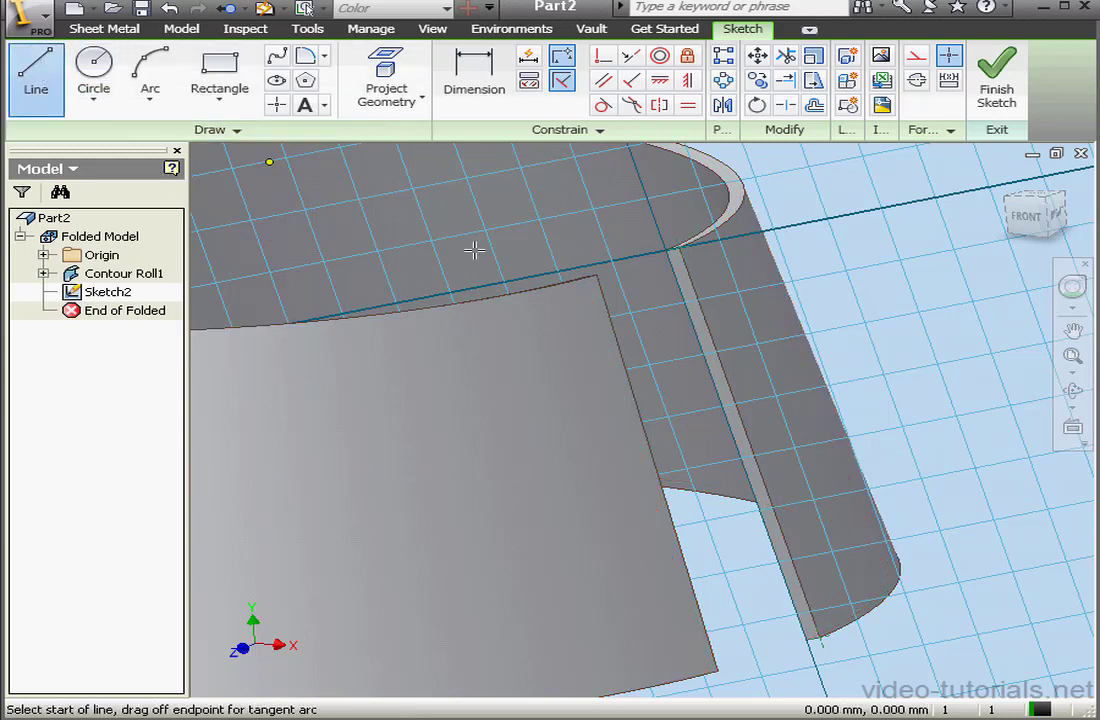
{"action": "left_click", "coordinate": [679, 249]}
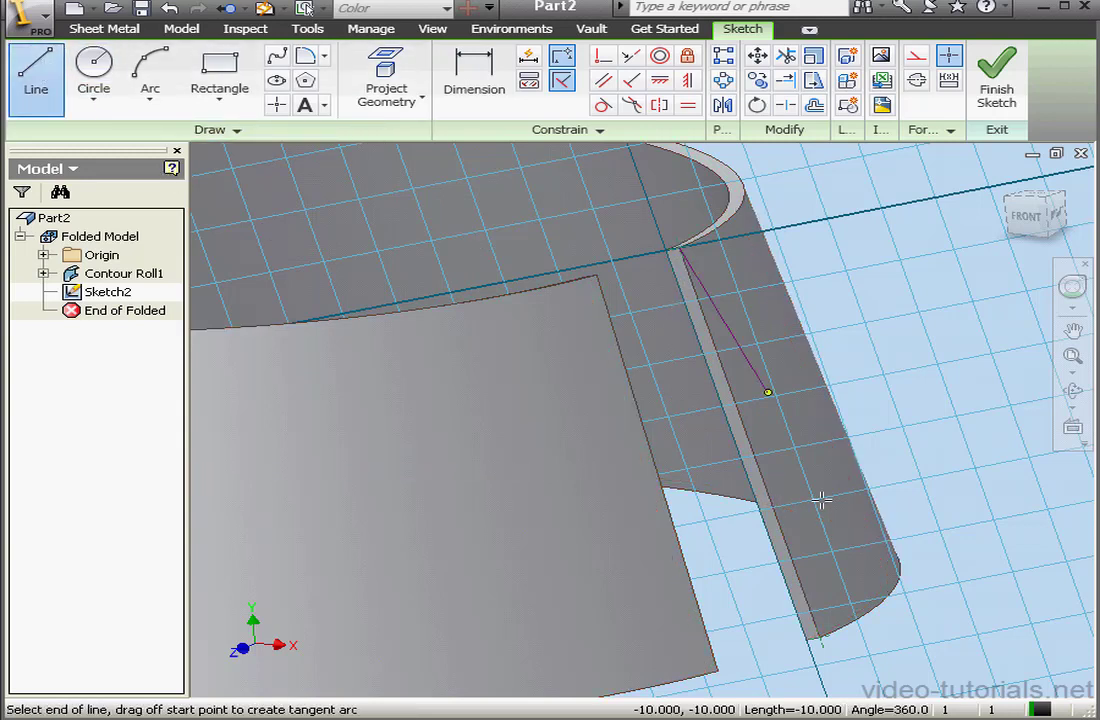
{"action": "left_click", "coordinate": [819, 637]}
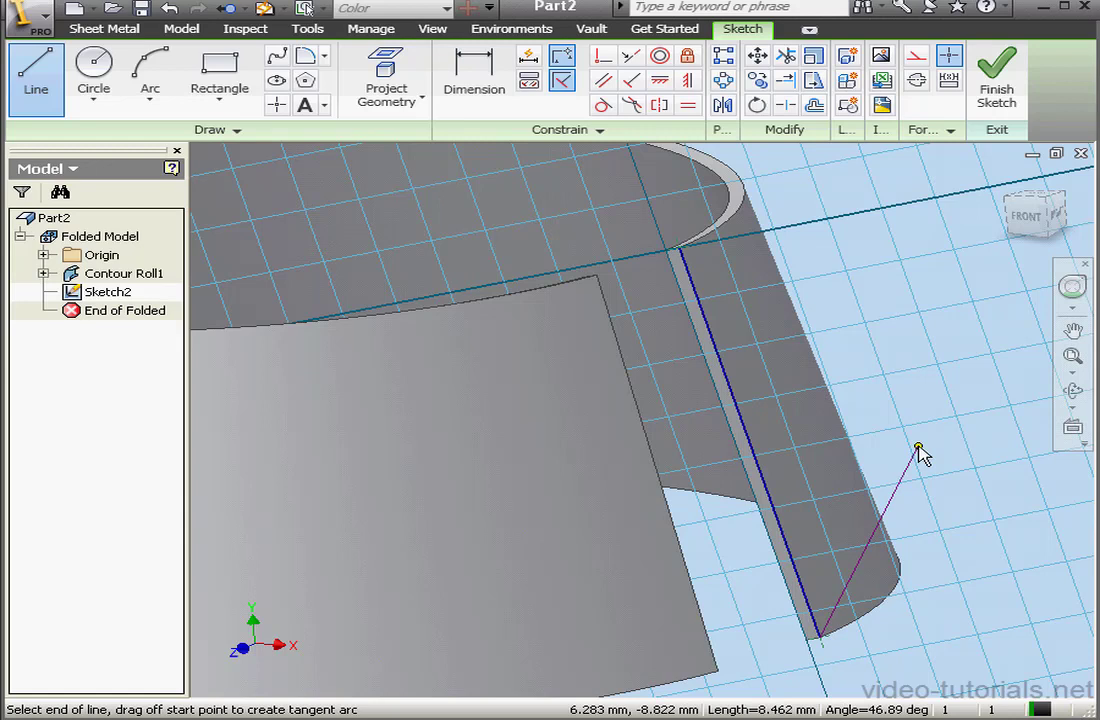
{"action": "right_click", "coordinate": [918, 449]}
{"action": "left_click", "coordinate": [950, 458]}
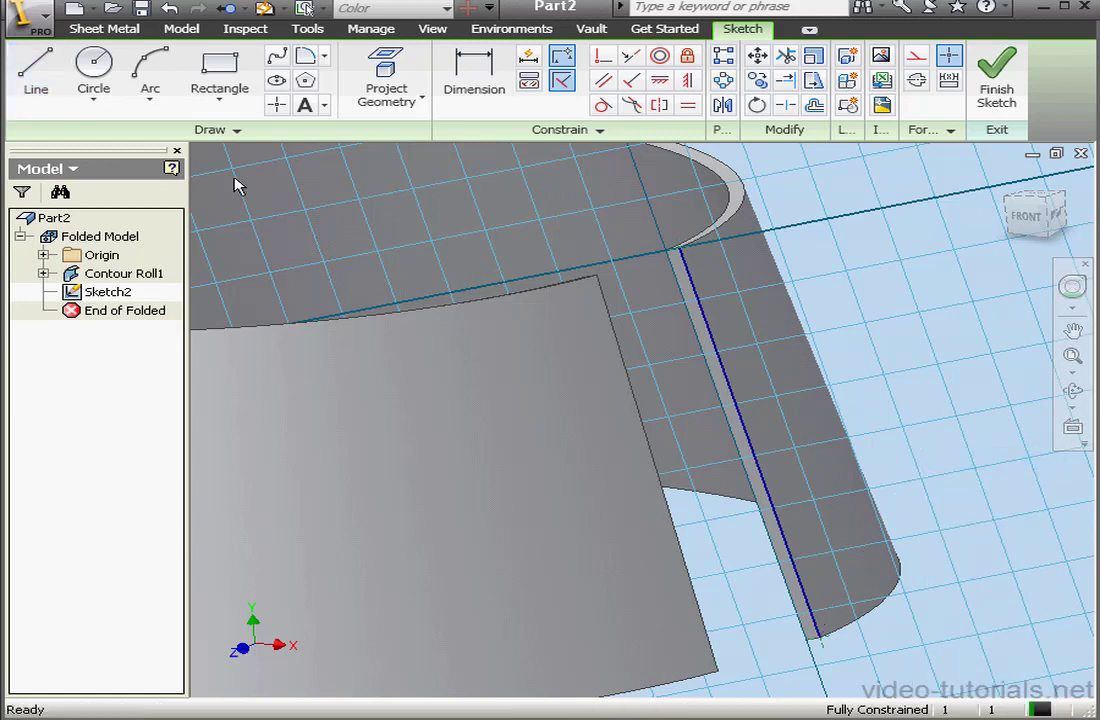
Draw a short second line beside the lip edge
{"action": "left_click", "coordinate": [38, 72]}
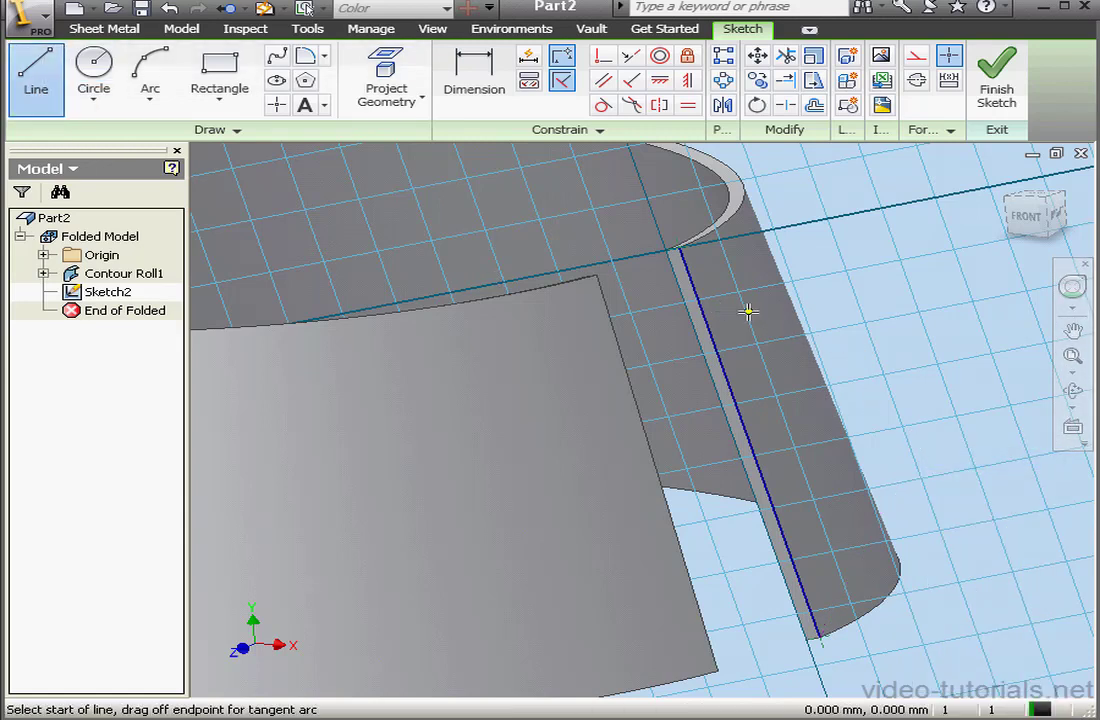
{"action": "left_click", "coordinate": [748, 312]}
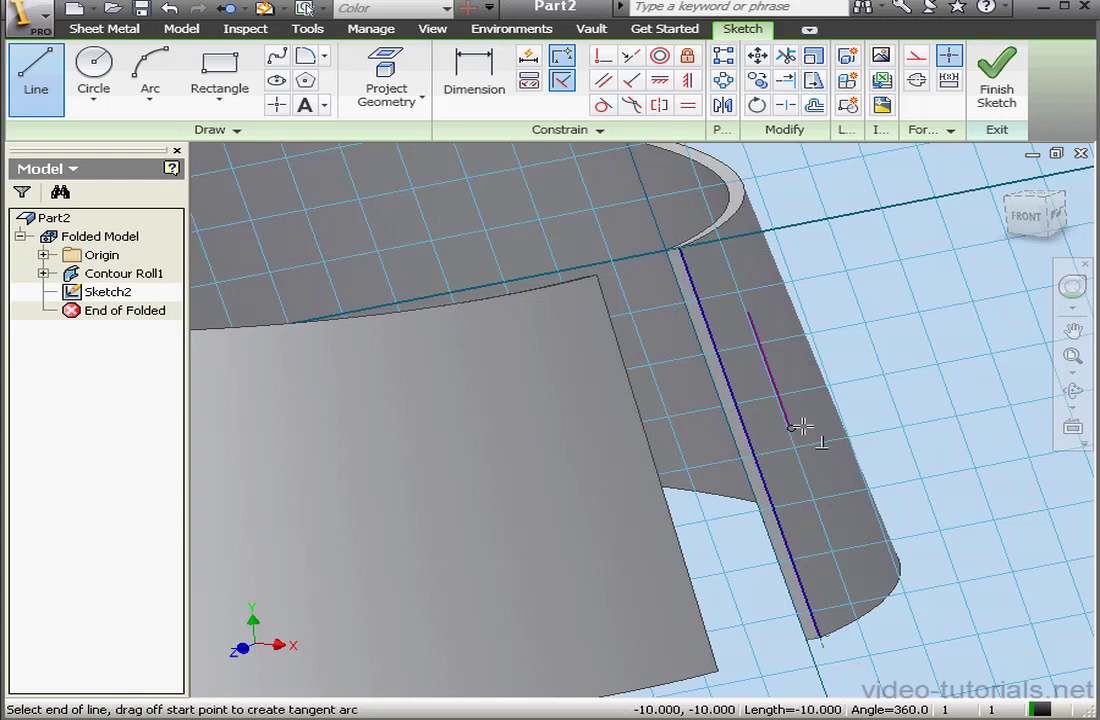
{"action": "right_click", "coordinate": [770, 398]}
{"action": "left_click", "coordinate": [840, 411]}
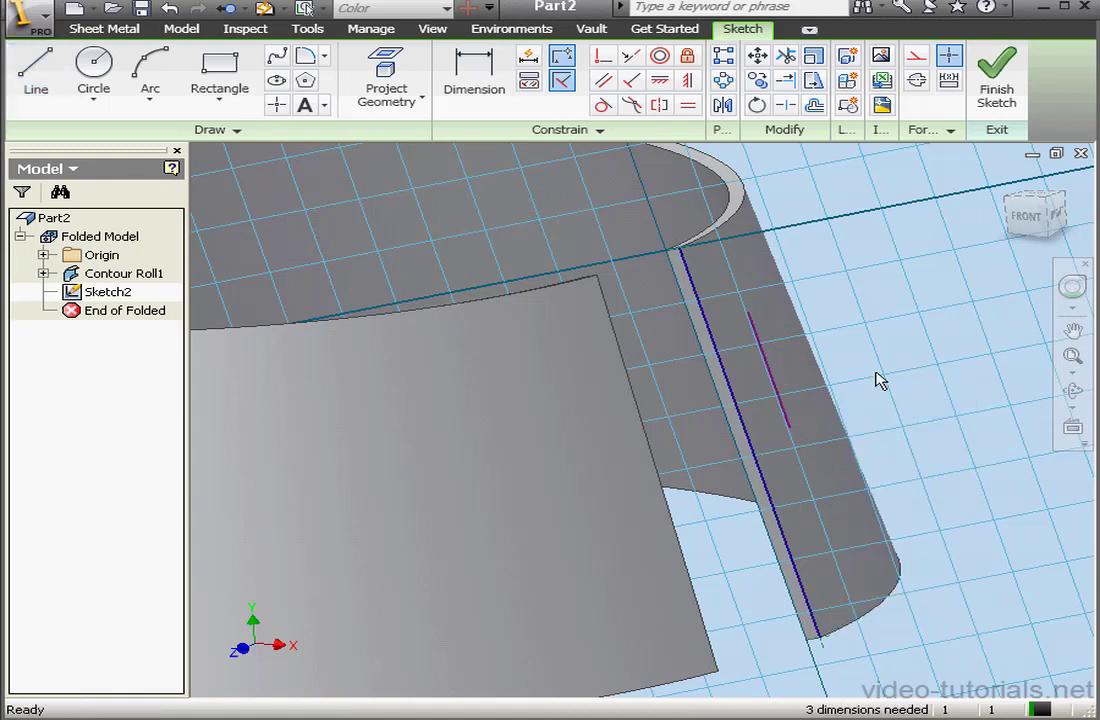
Set the short line's gap from the edge to BendRadius (0.5) and make it a centerline
{"action": "left_click", "coordinate": [476, 75]}
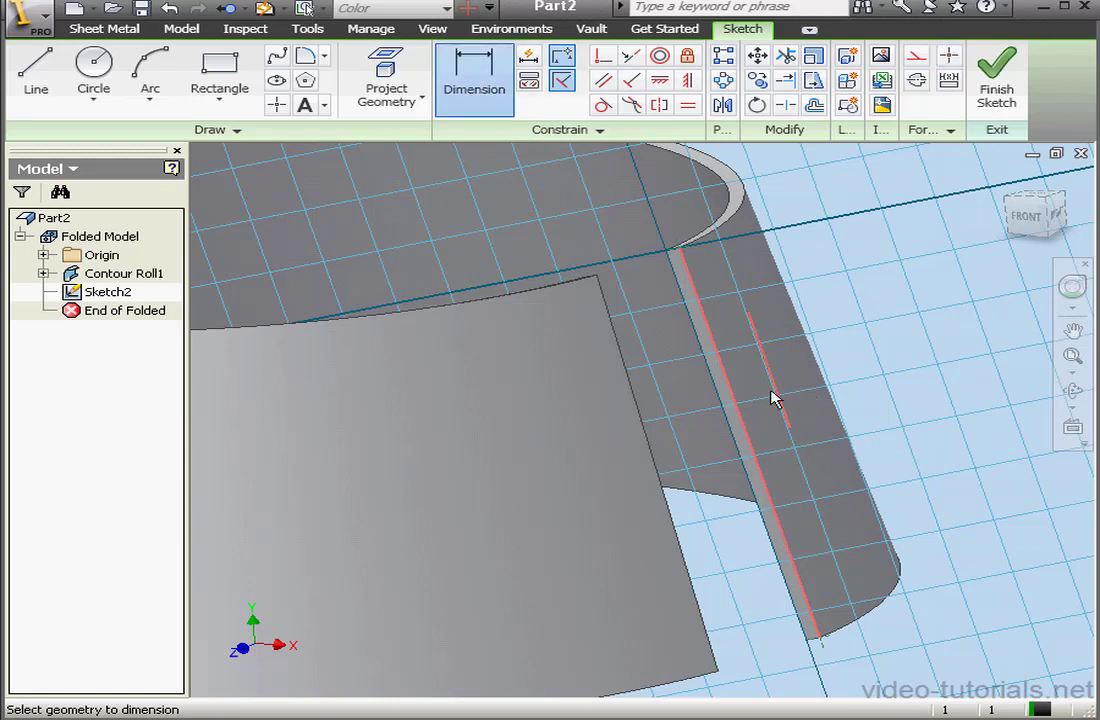
{"action": "left_click", "coordinate": [772, 398]}
{"action": "left_click", "coordinate": [843, 390]}
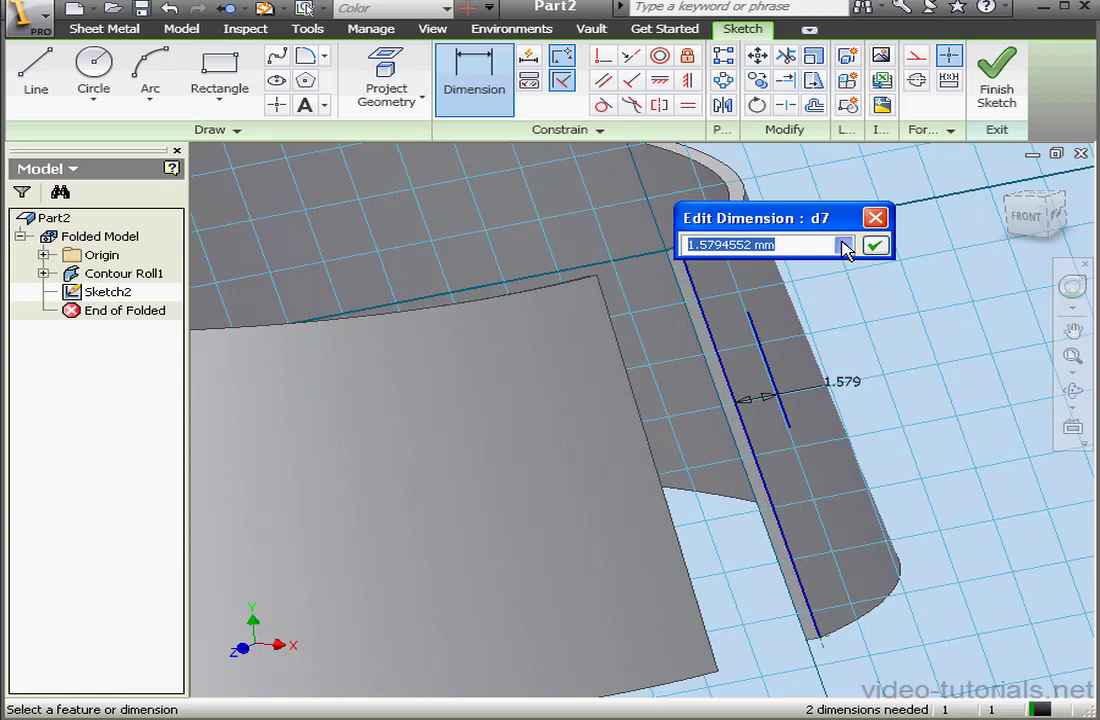
{"action": "left_click", "coordinate": [845, 246]}
{"action": "left_click", "coordinate": [925, 300]}
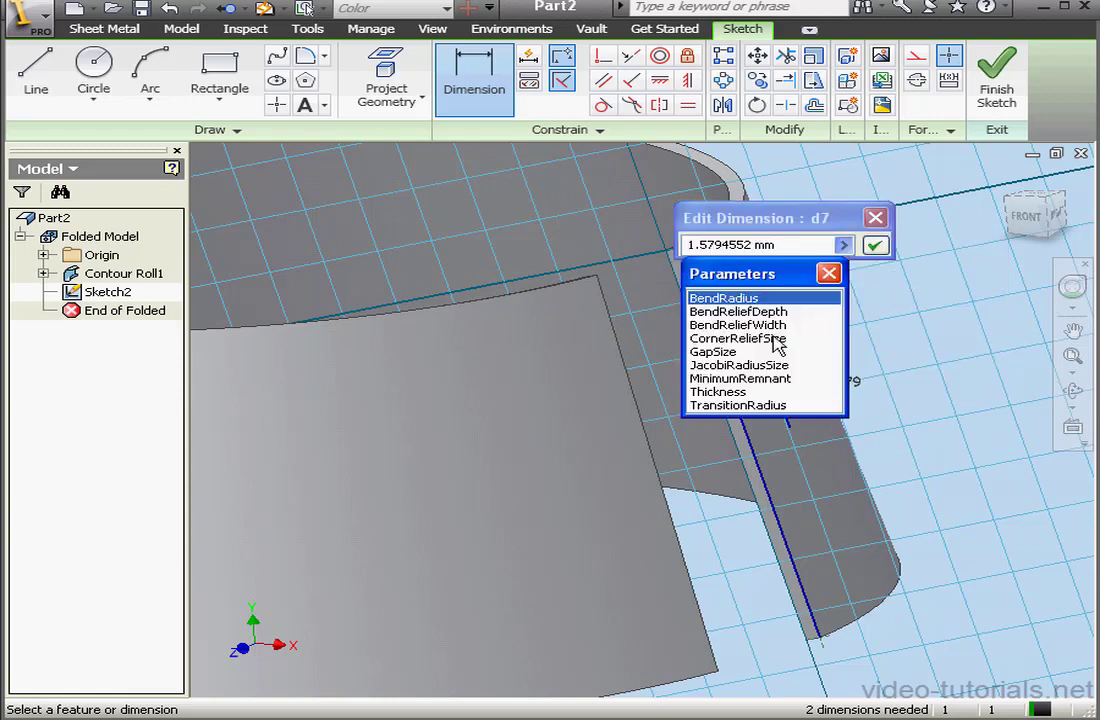
{"action": "left_click", "coordinate": [763, 299]}
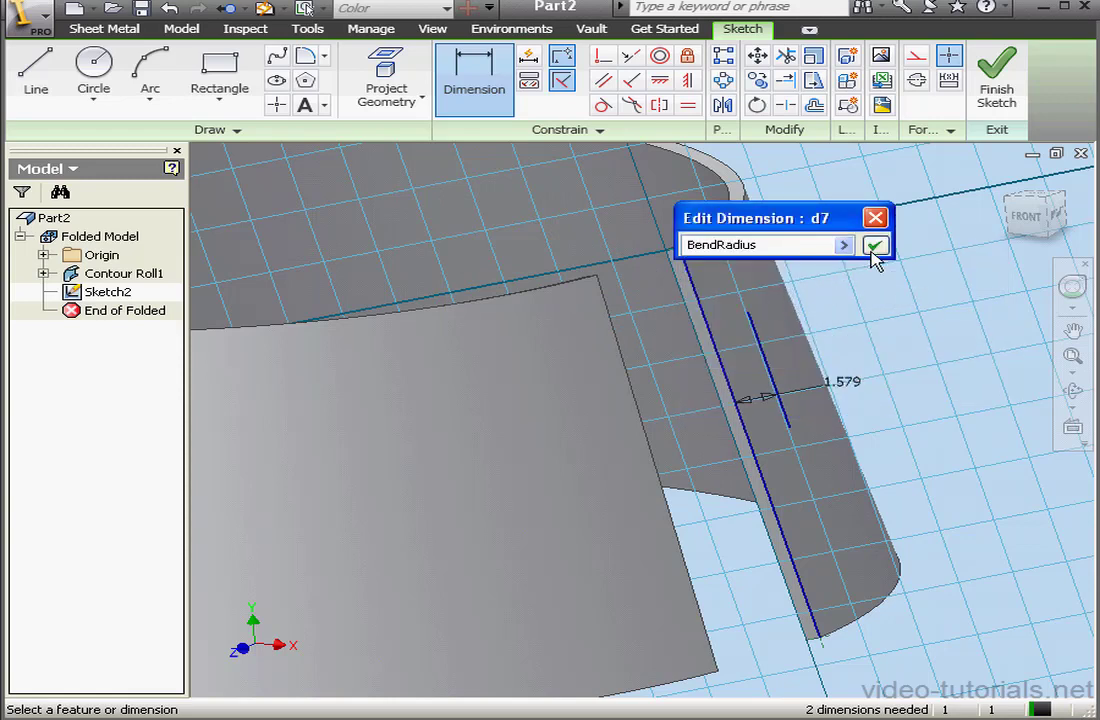
{"action": "left_click", "coordinate": [875, 245]}
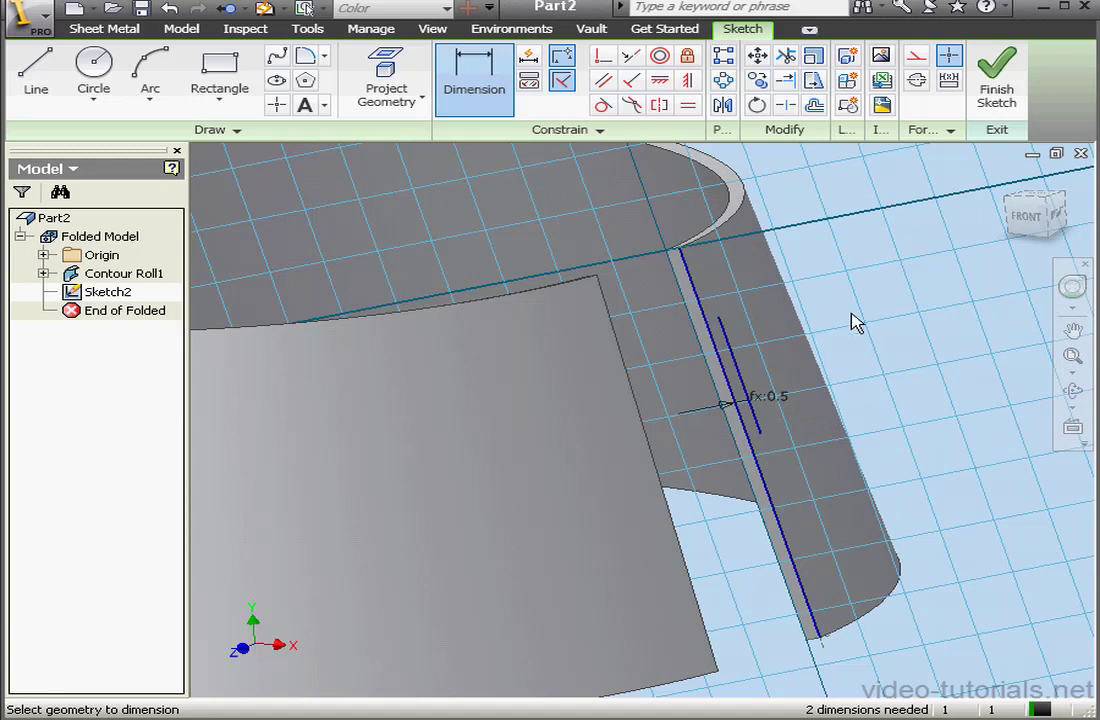
{"action": "right_click", "coordinate": [852, 320]}
{"action": "left_click", "coordinate": [902, 316]}
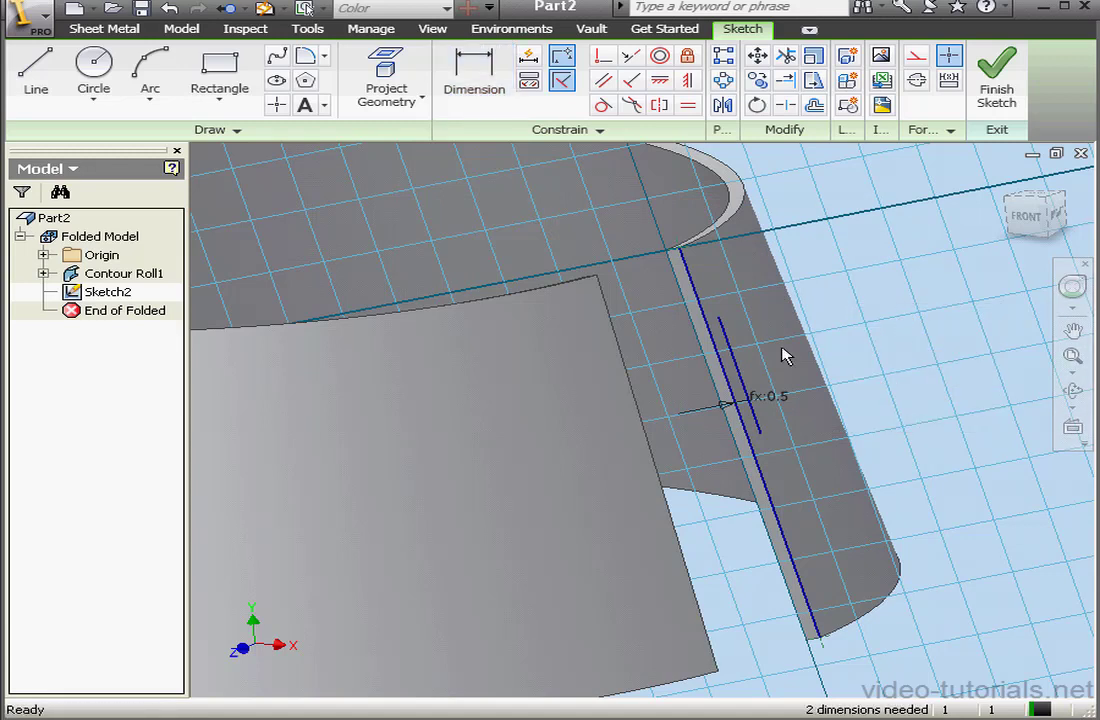
{"action": "left_click", "coordinate": [917, 82]}
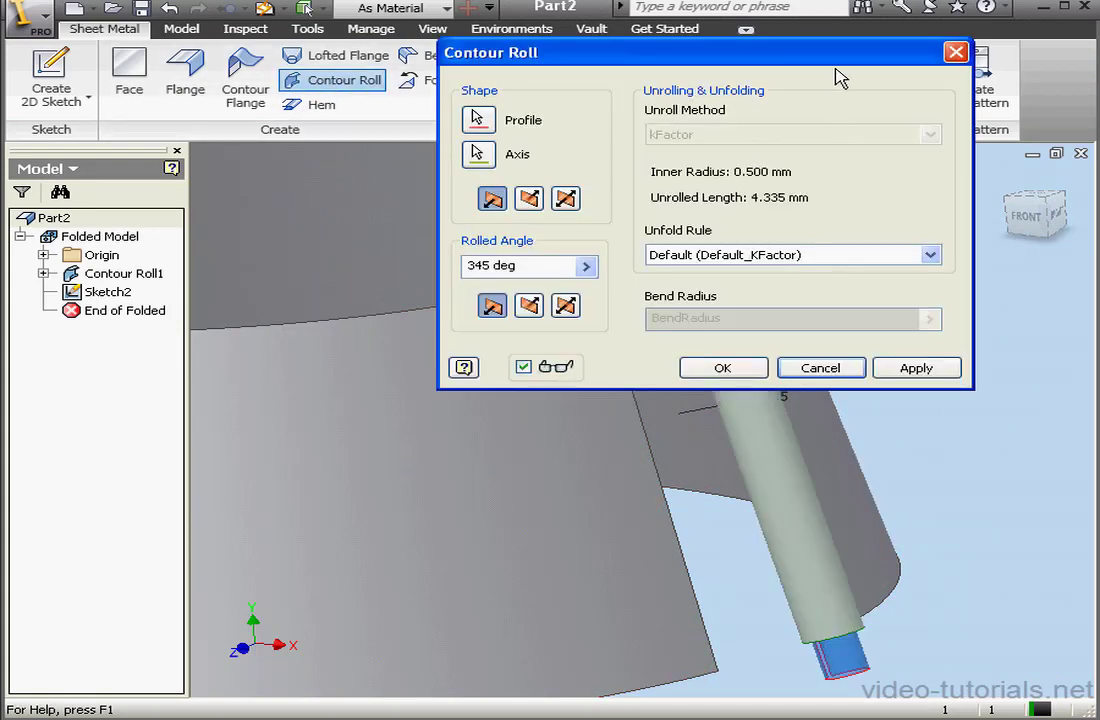
Contour-roll the seam lip 45 degrees around the centerline, creating Contour Roll2
{"action": "left_click_drag", "start_coordinate": [715, 51], "coordinate": [367, 53]}
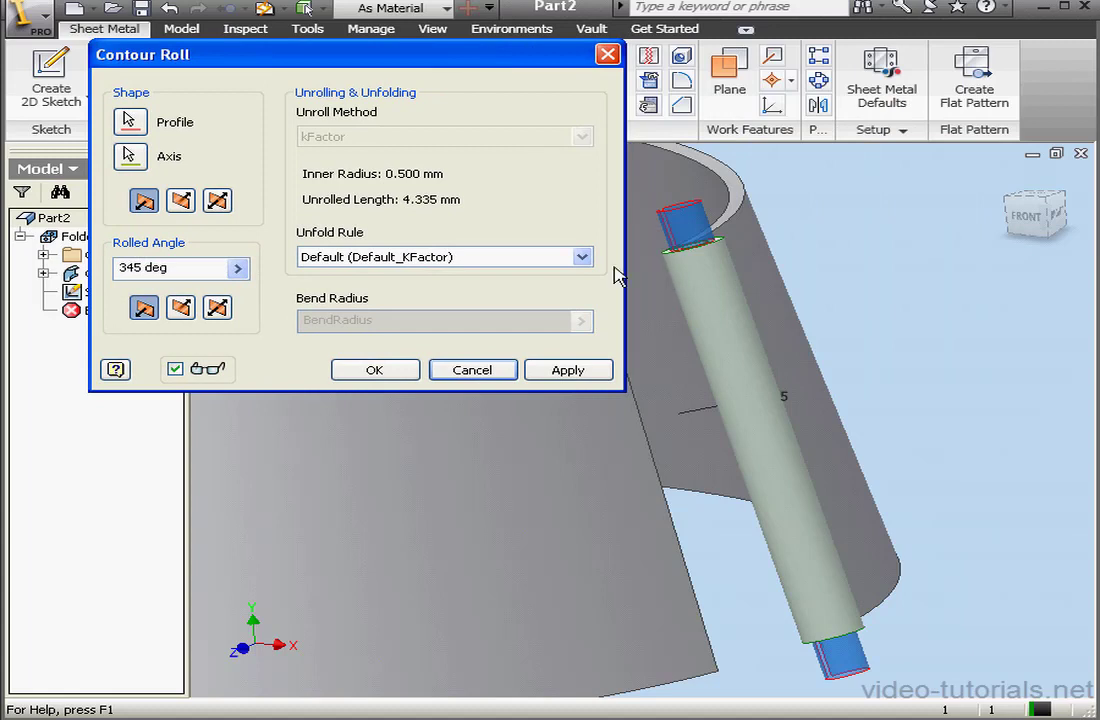
{"action": "left_click_drag", "start_coordinate": [190, 268], "coordinate": [120, 265]}
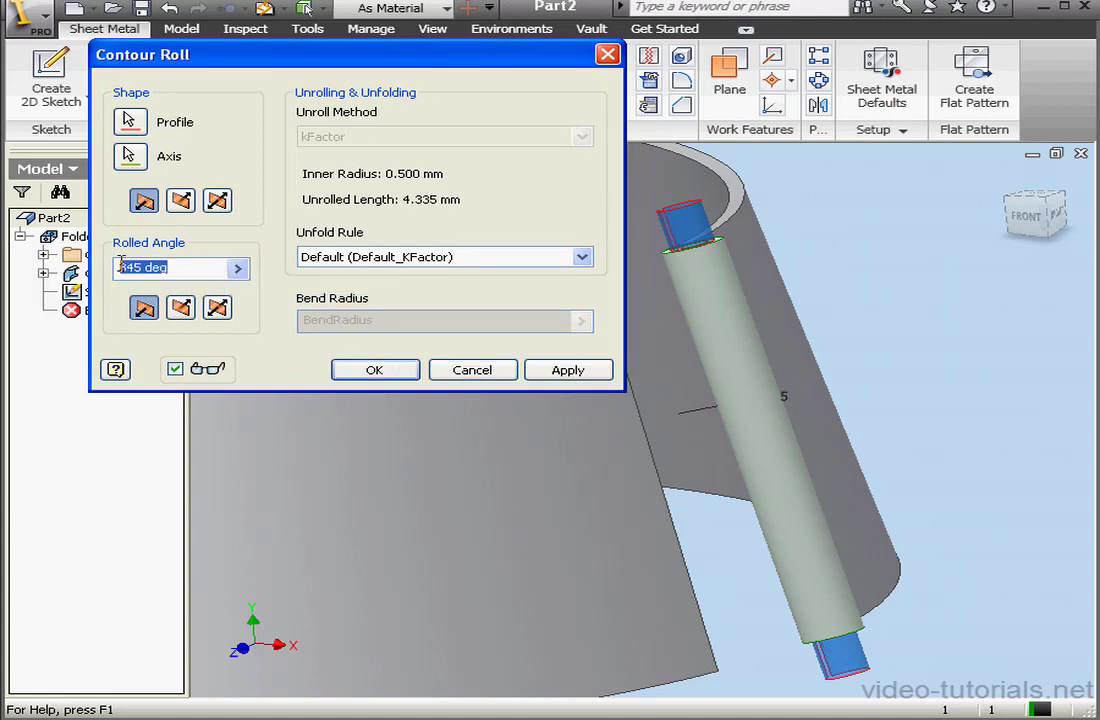
{"action": "type", "text": "45"}
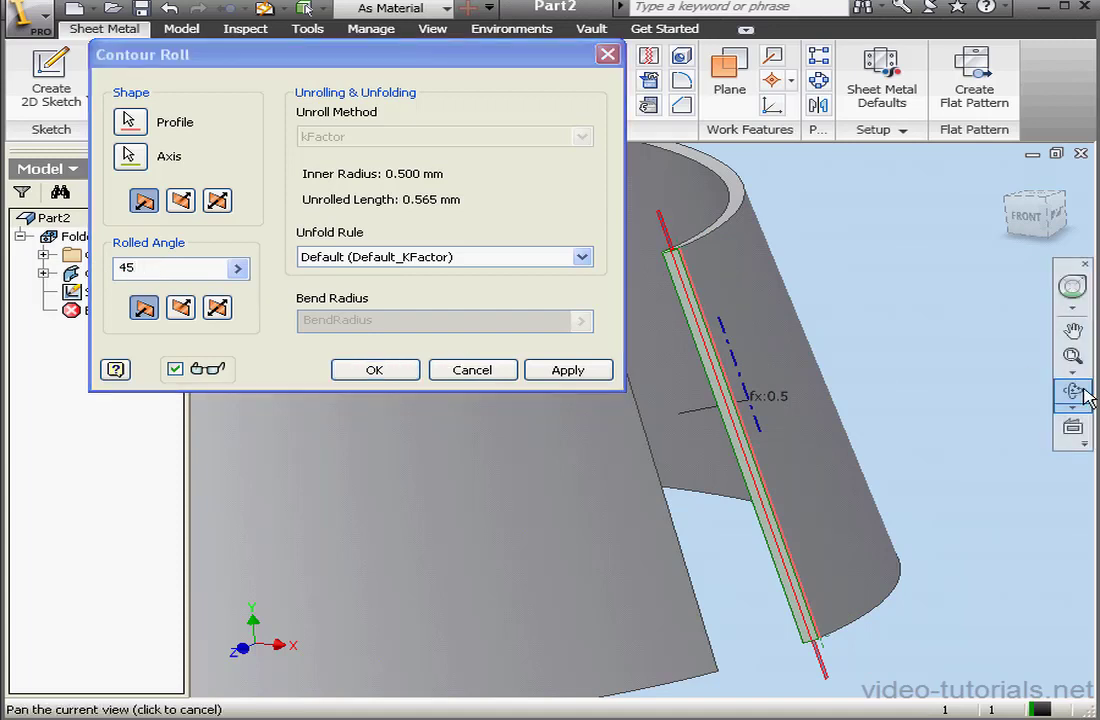
{"action": "left_click", "coordinate": [1072, 390]}
{"action": "left_click_drag", "start_coordinate": [700, 315], "coordinate": [728, 368]}
{"action": "left_click_drag", "start_coordinate": [742, 415], "coordinate": [767, 455]}
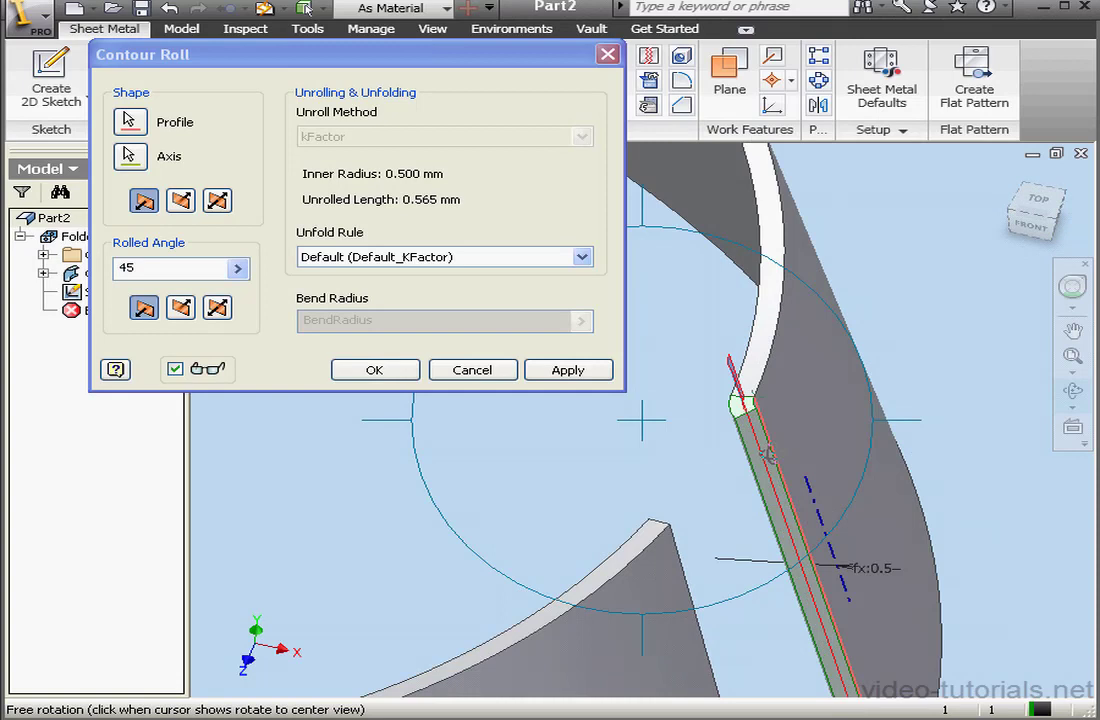
{"action": "left_click_drag", "start_coordinate": [698, 468], "coordinate": [708, 452]}
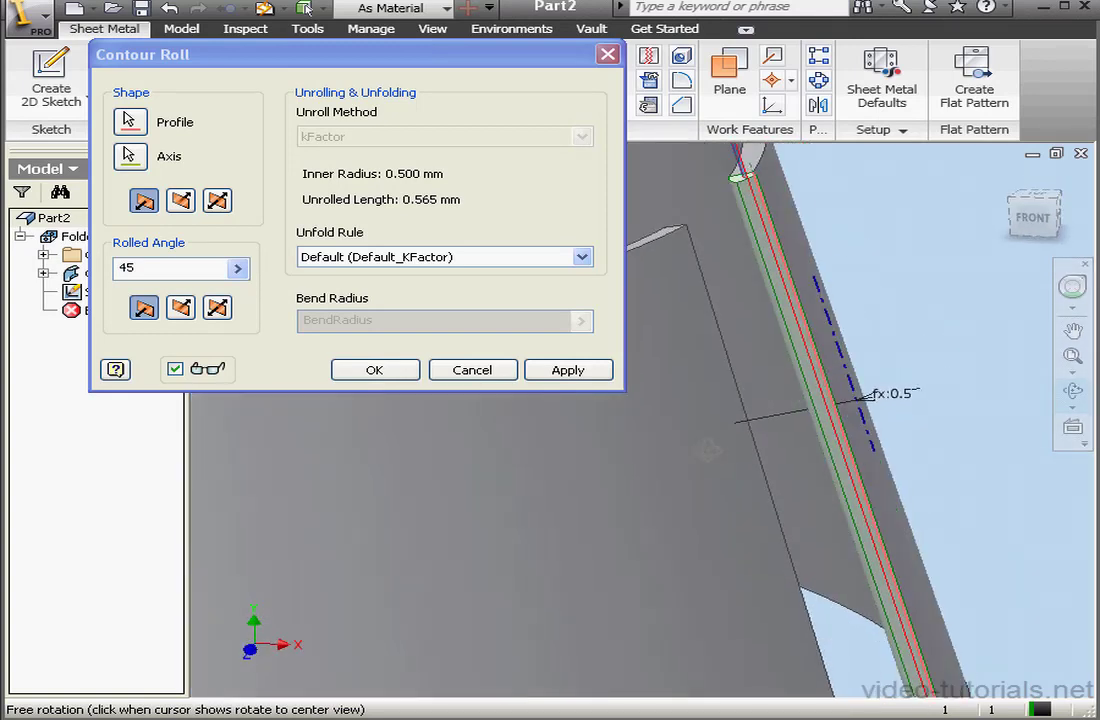
{"action": "left_click", "coordinate": [376, 371]}
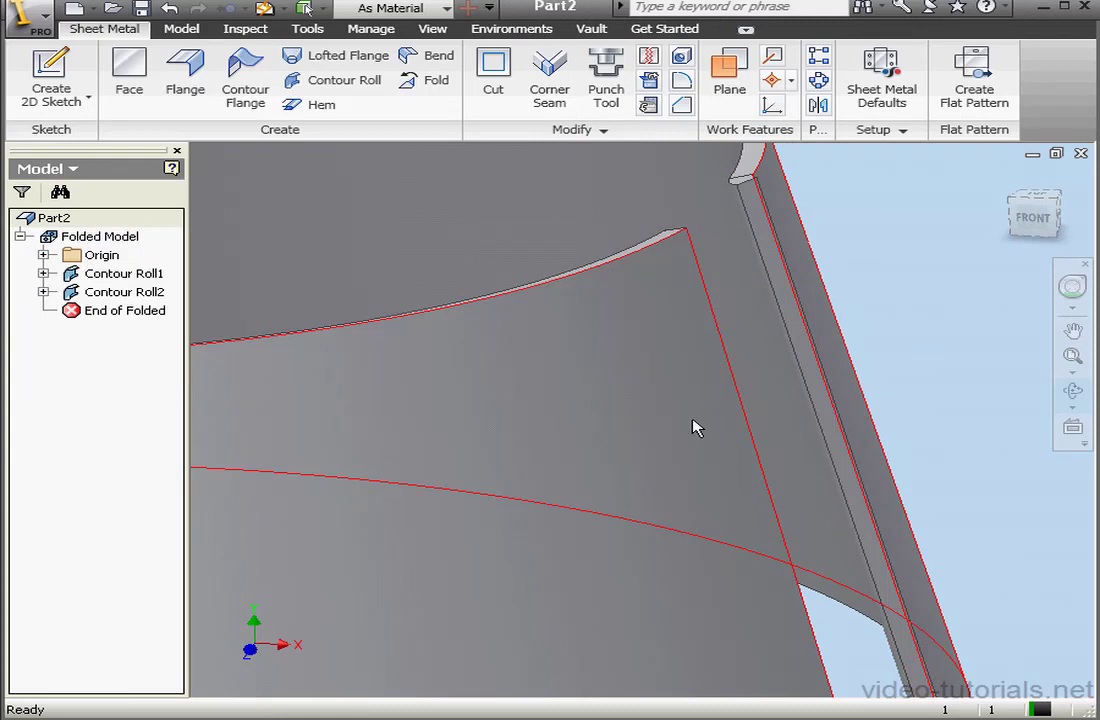
Start Sketch3 on the other seam lip face and project its outer edge
{"action": "scroll", "coordinate": [690, 459], "scroll_direction": "down", "scroll_amount": 5}
{"action": "middle_click_drag", "start_coordinate": [680, 459], "coordinate": [410, 442]}
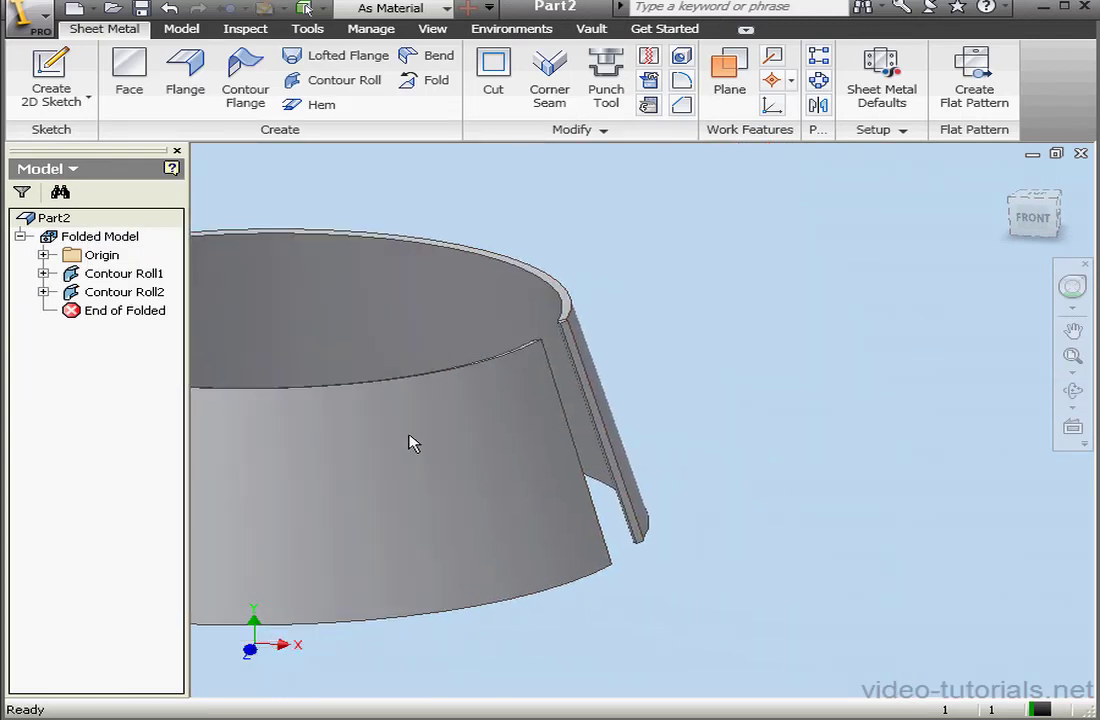
{"action": "scroll", "coordinate": [605, 415], "scroll_direction": "up", "scroll_amount": 5}
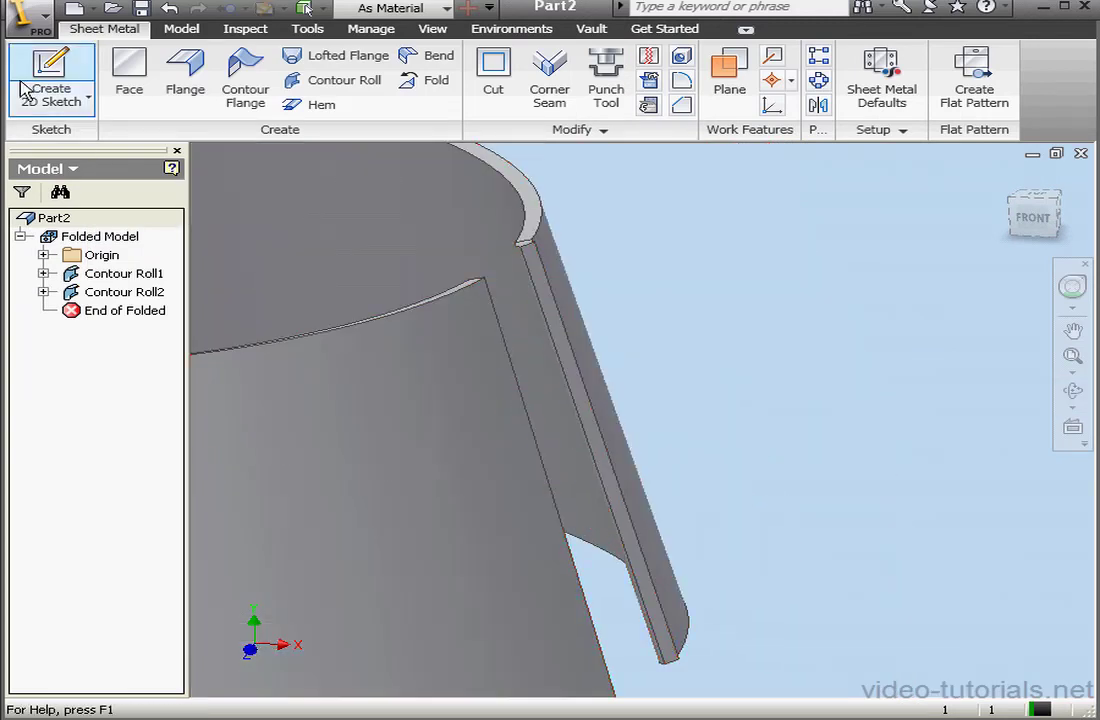
{"action": "left_click", "coordinate": [48, 68]}
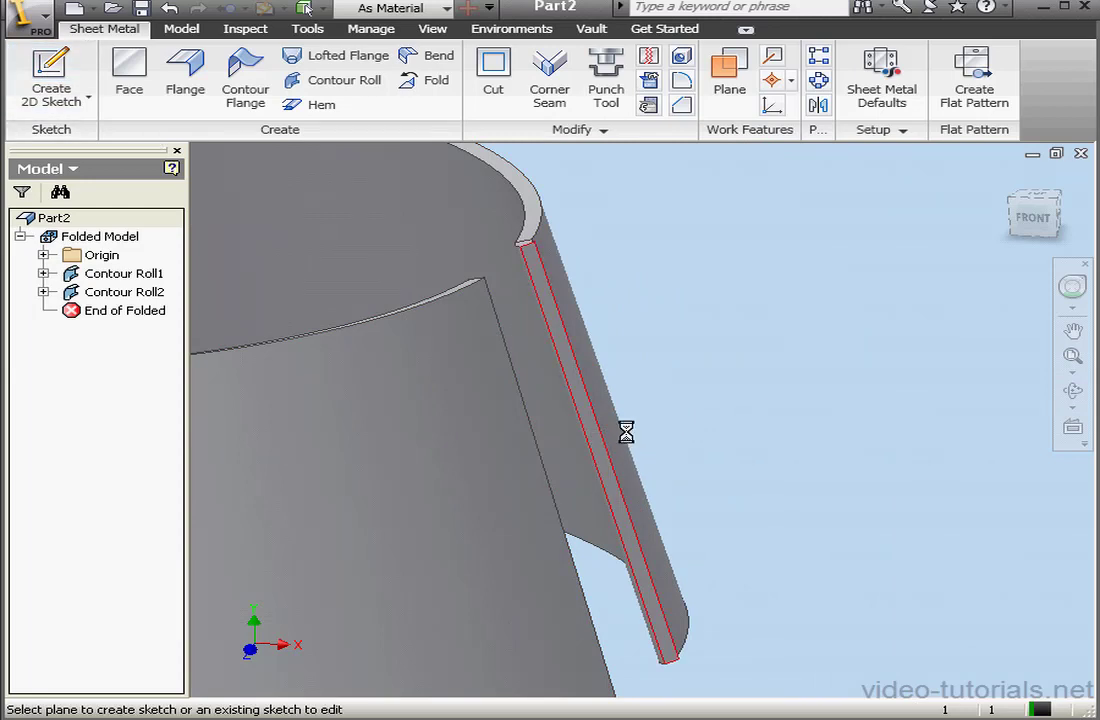
{"action": "left_click", "coordinate": [626, 432]}
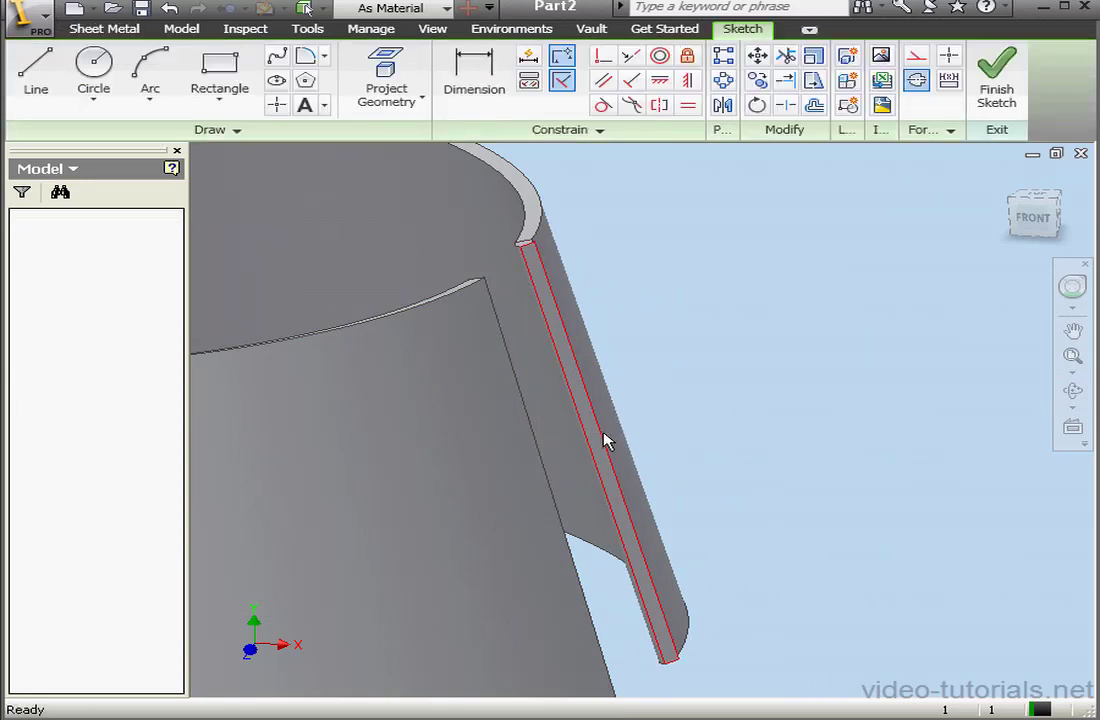
{"action": "left_click", "coordinate": [424, 100]}
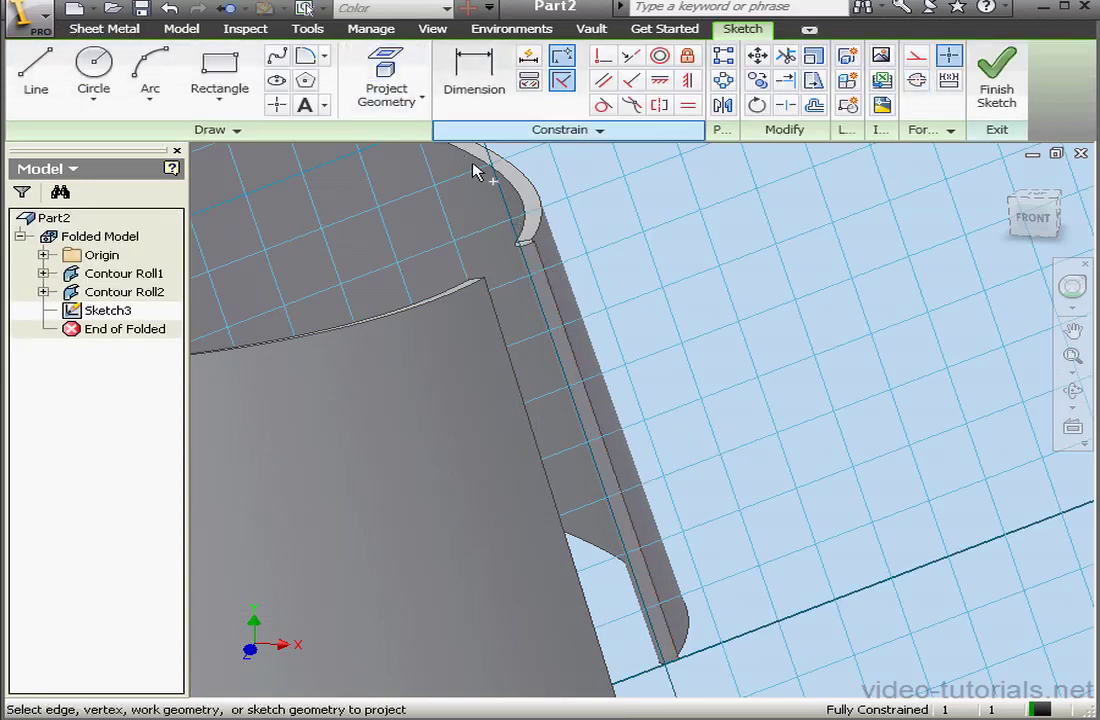
{"action": "left_click", "coordinate": [614, 466]}
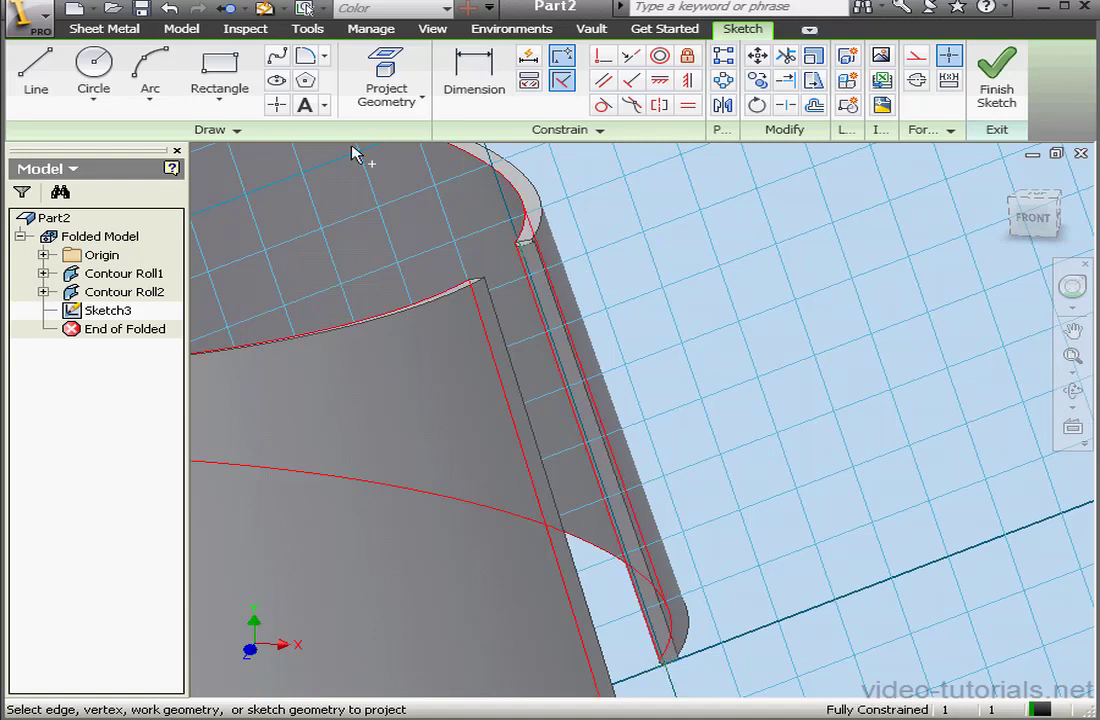
Draw a line along the projected lip edge
{"action": "left_click", "coordinate": [35, 75]}
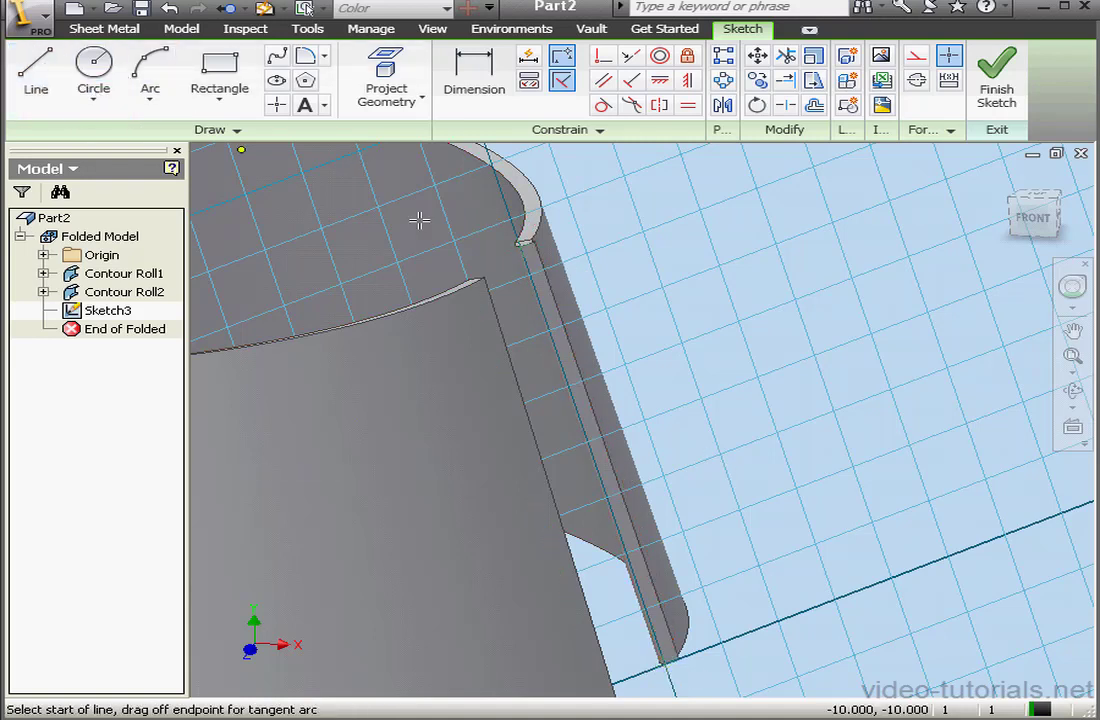
{"action": "left_click", "coordinate": [520, 243]}
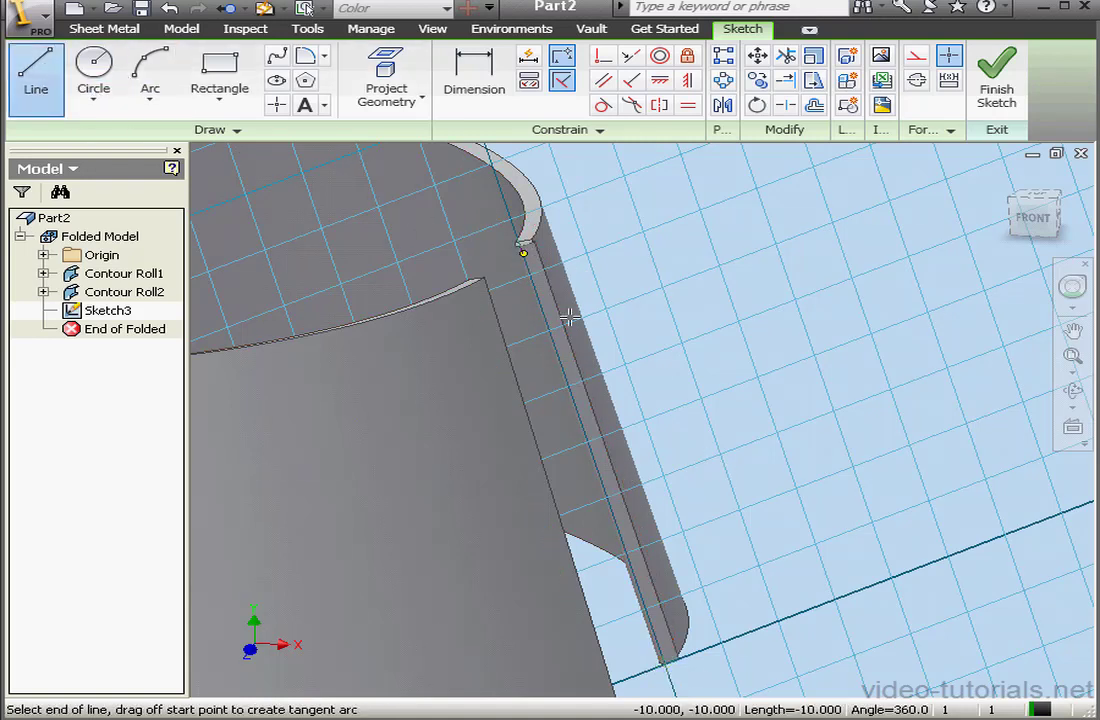
{"action": "left_click", "coordinate": [664, 663]}
{"action": "right_click", "coordinate": [706, 493]}
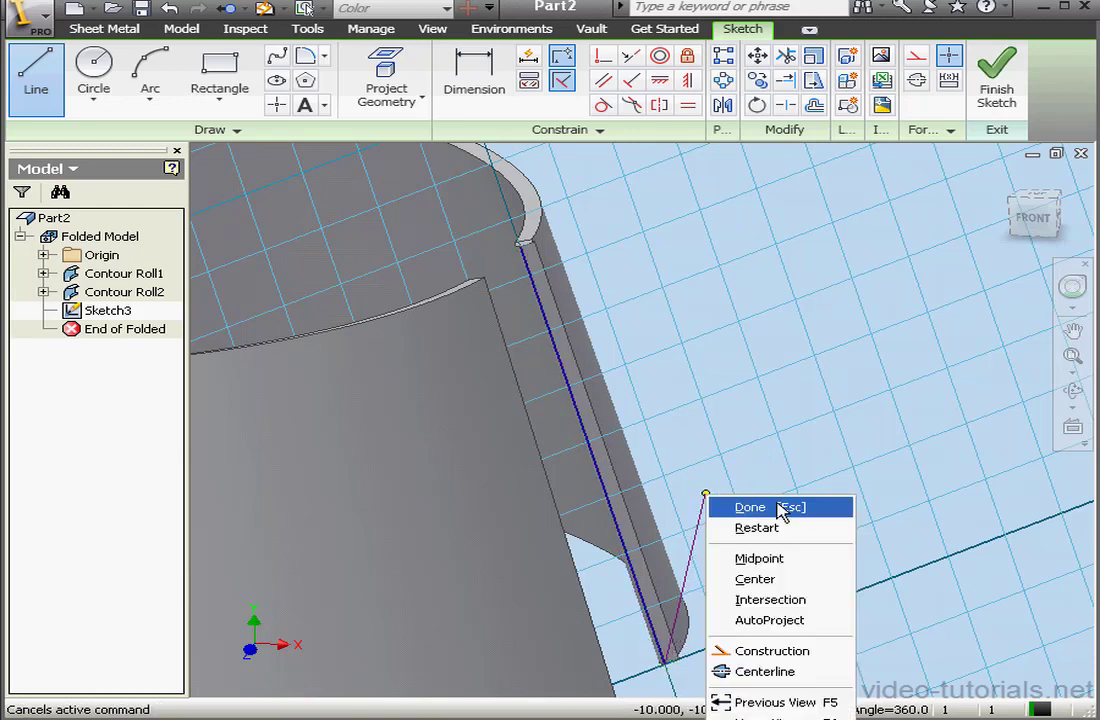
{"action": "left_click", "coordinate": [778, 509]}
Draw a short line parallel to the lip edge beside it
{"action": "left_click", "coordinate": [37, 68]}
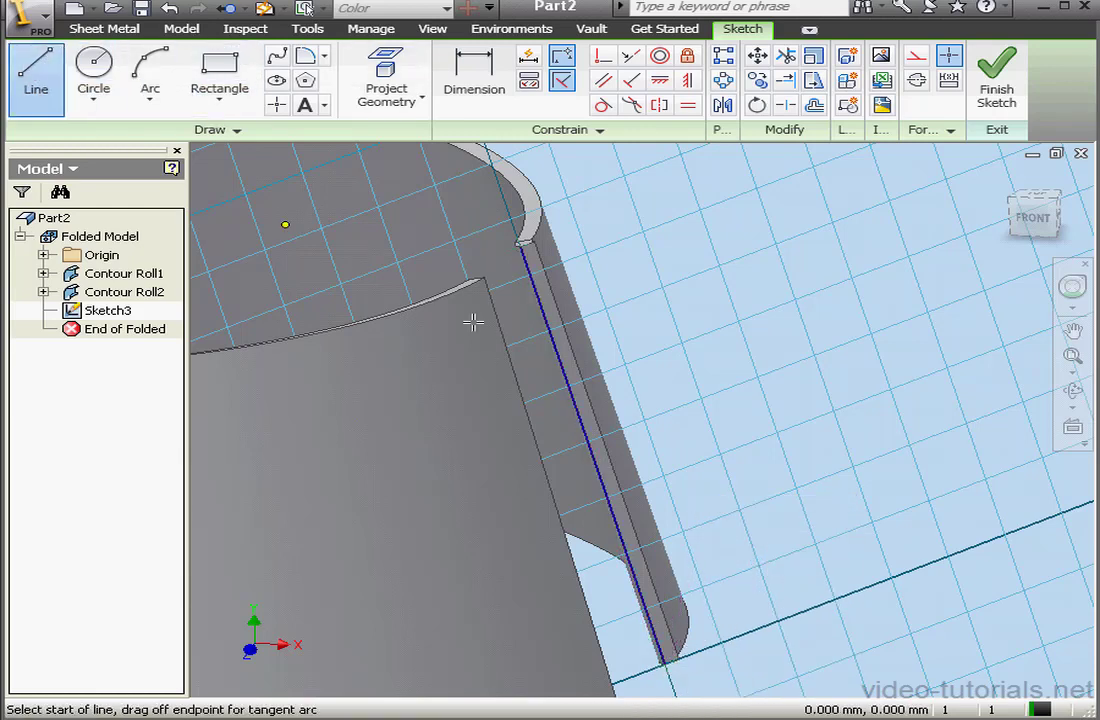
{"action": "left_click", "coordinate": [535, 358]}
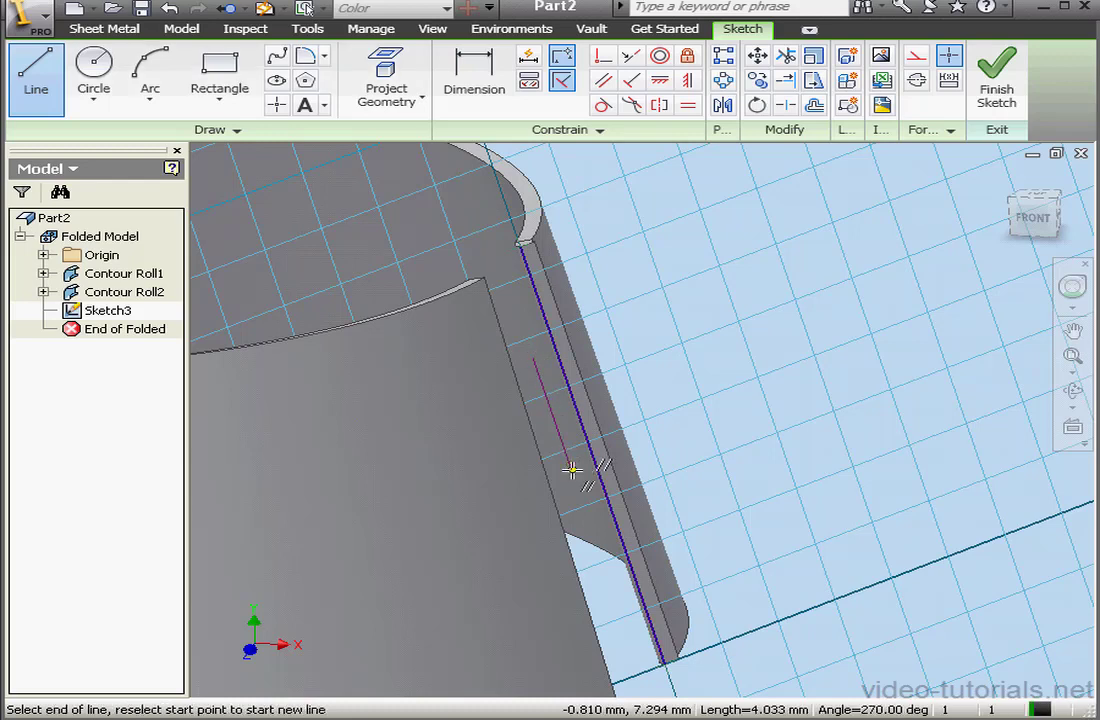
{"action": "left_click", "coordinate": [570, 467]}
{"action": "right_click", "coordinate": [670, 369]}
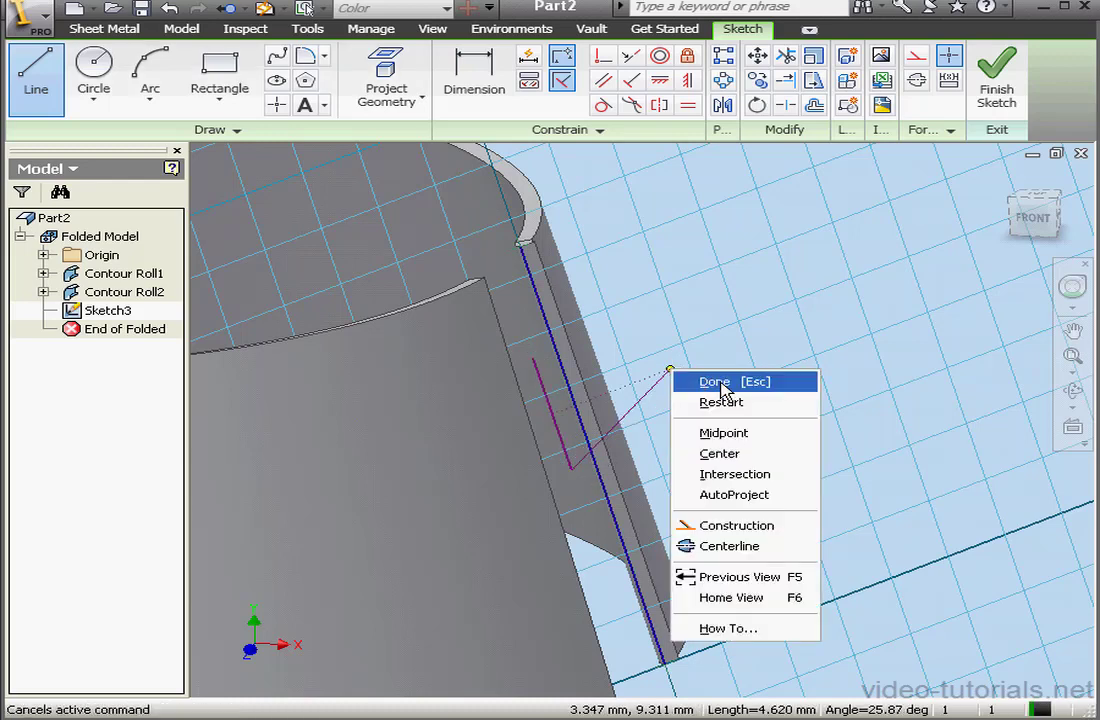
{"action": "left_click", "coordinate": [715, 382]}
{"action": "left_click", "coordinate": [477, 70]}
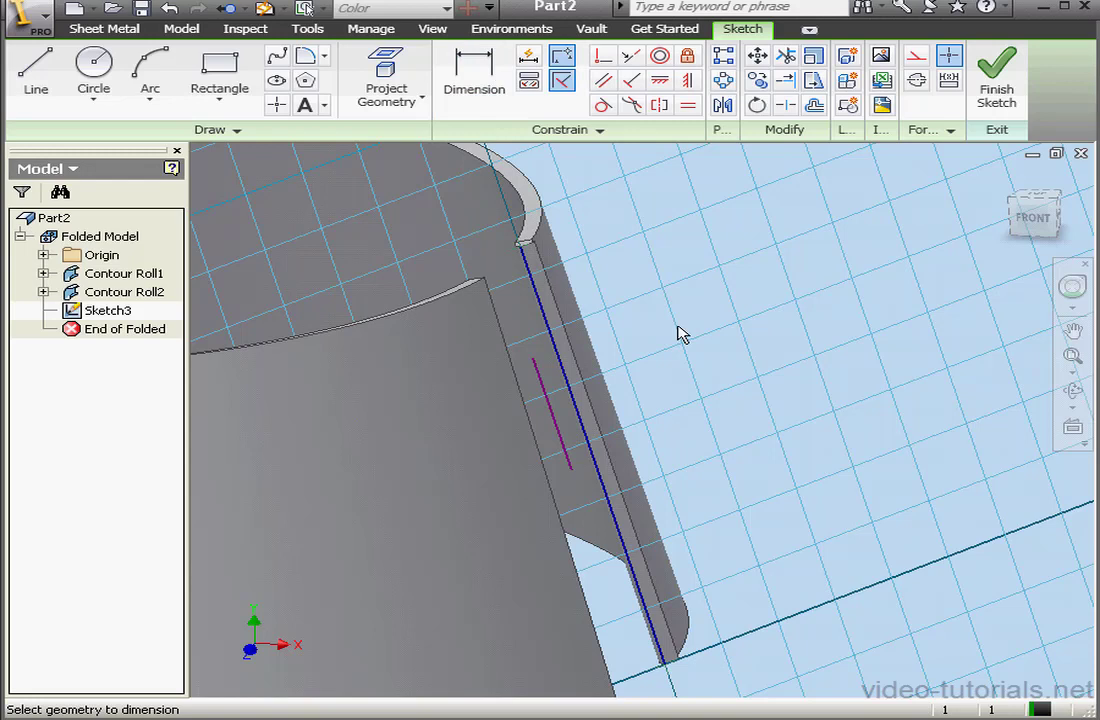
Dimension the short line fx:0.5 (BendRadius) from the long edge line
{"action": "left_click", "coordinate": [588, 450]}
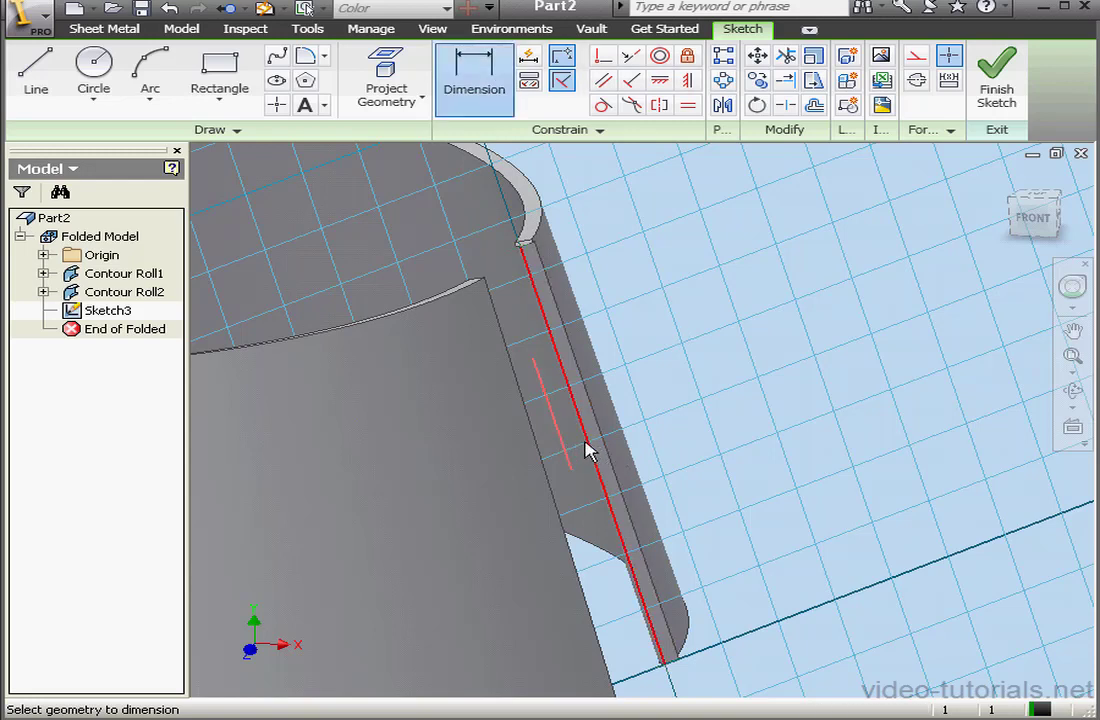
{"action": "left_click", "coordinate": [669, 396]}
{"action": "left_click", "coordinate": [792, 344]}
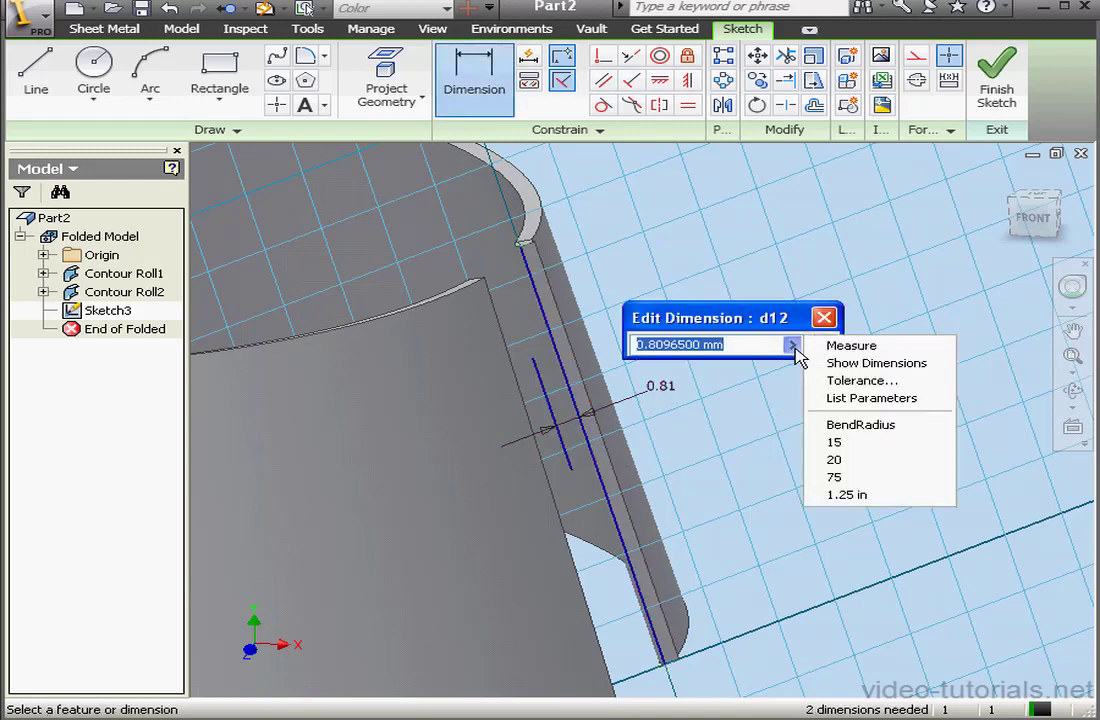
{"action": "left_click", "coordinate": [878, 425]}
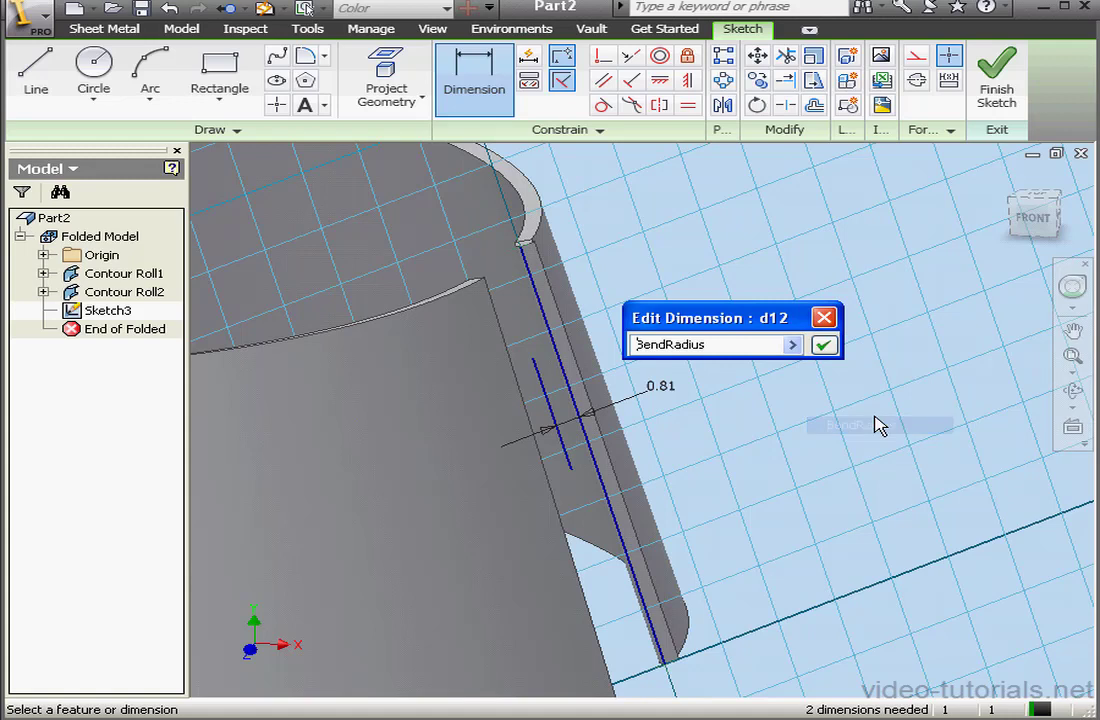
{"action": "left_click", "coordinate": [824, 345]}
{"action": "right_click", "coordinate": [753, 316]}
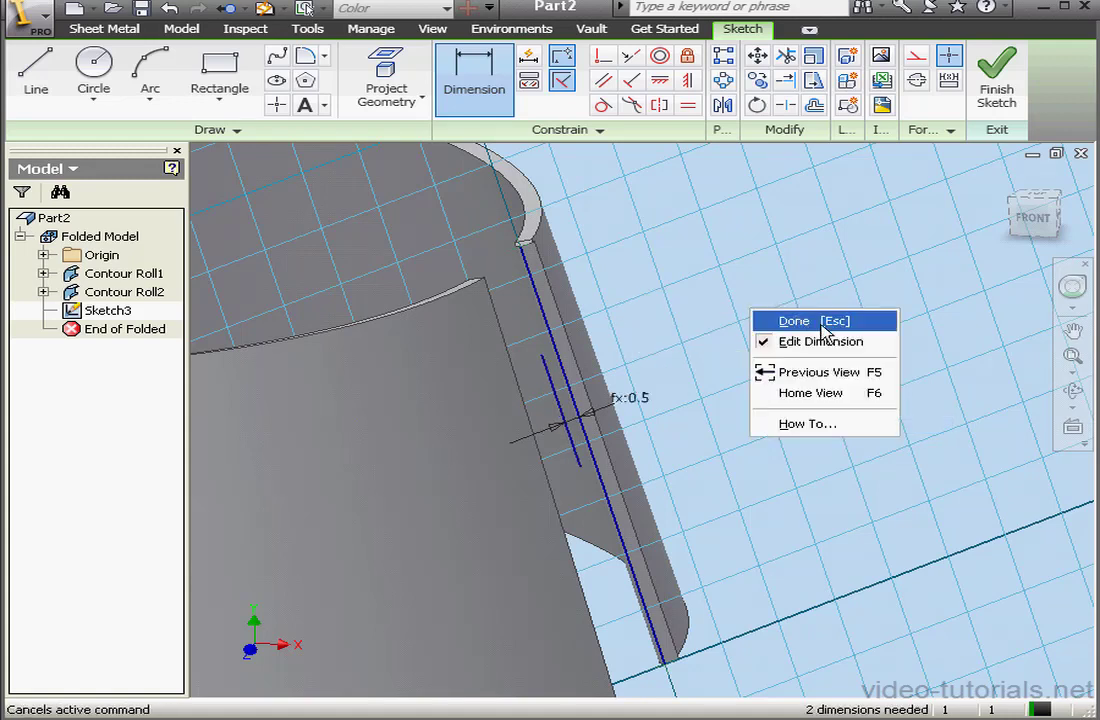
{"action": "left_click", "coordinate": [815, 321]}
Turn the short line into a construction centerline and finish Sketch3
{"action": "left_click", "coordinate": [568, 422]}
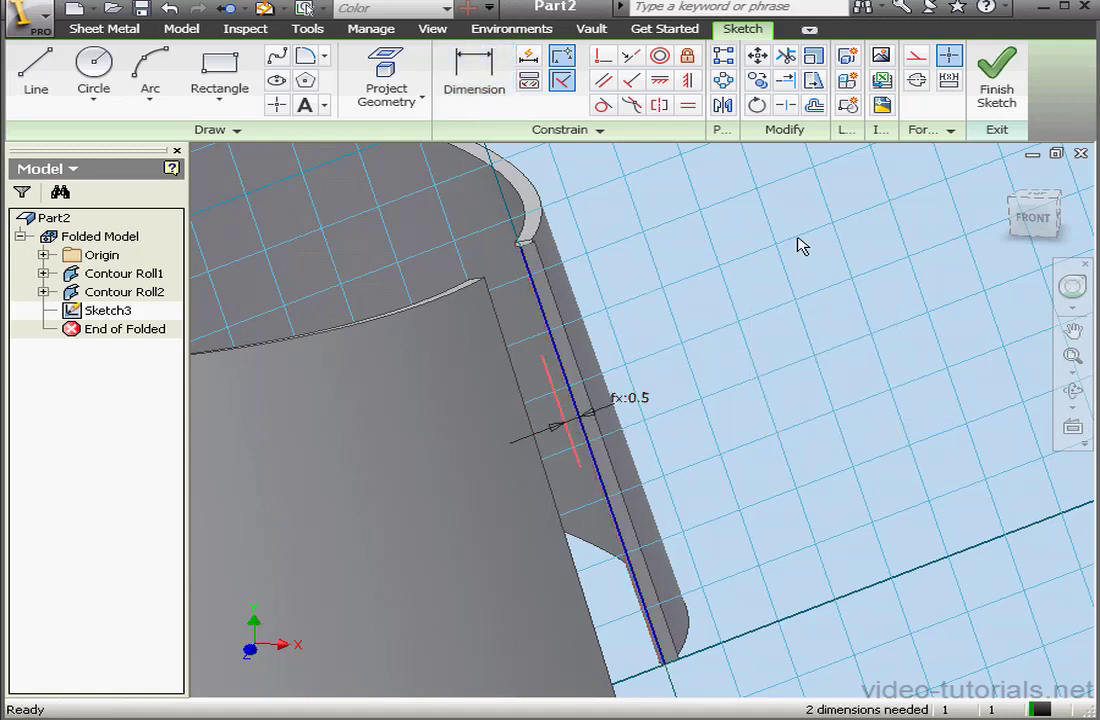
{"action": "left_click", "coordinate": [916, 80]}
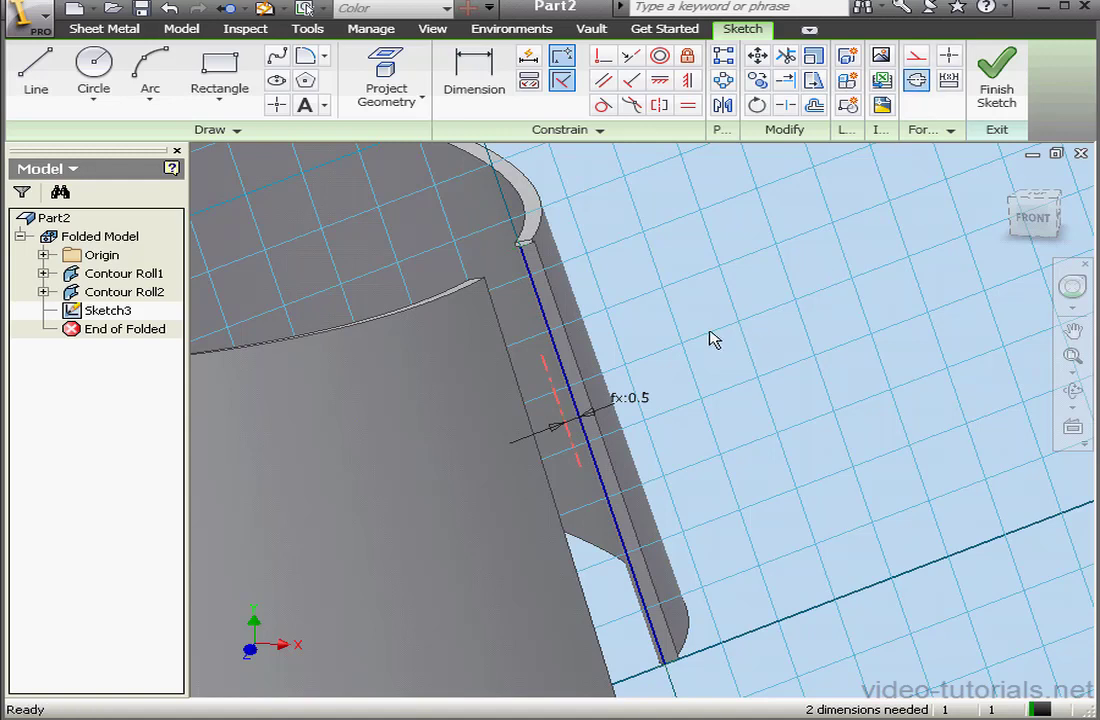
{"action": "left_click", "coordinate": [1000, 84]}
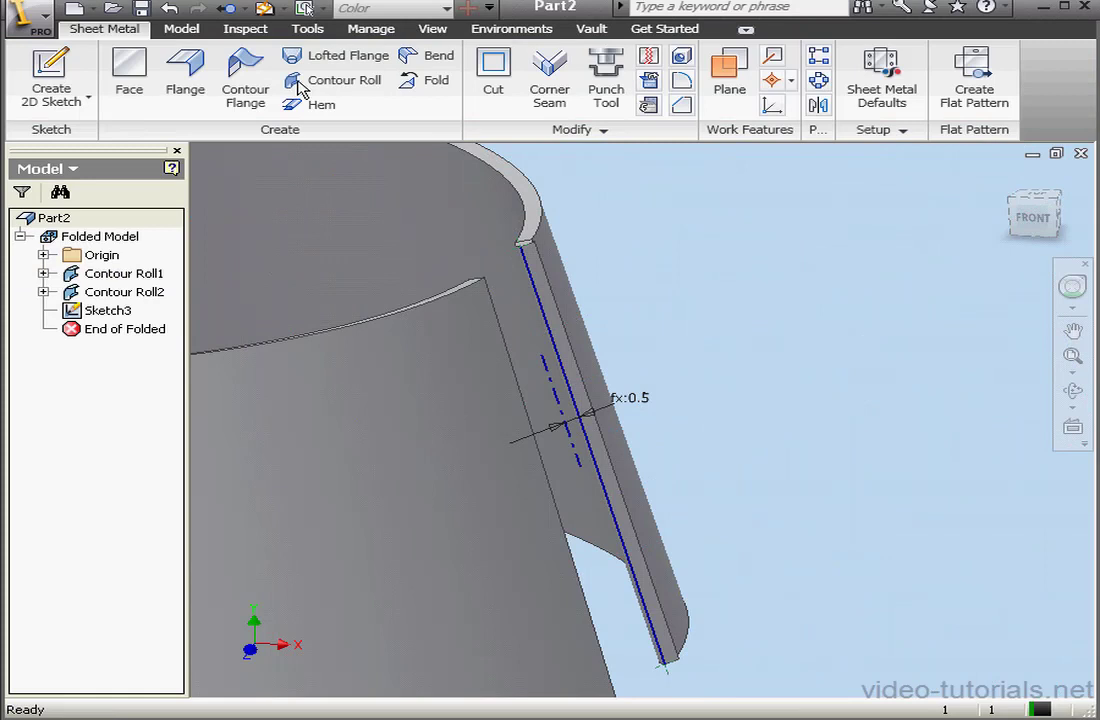
{"action": "left_click", "coordinate": [300, 82]}
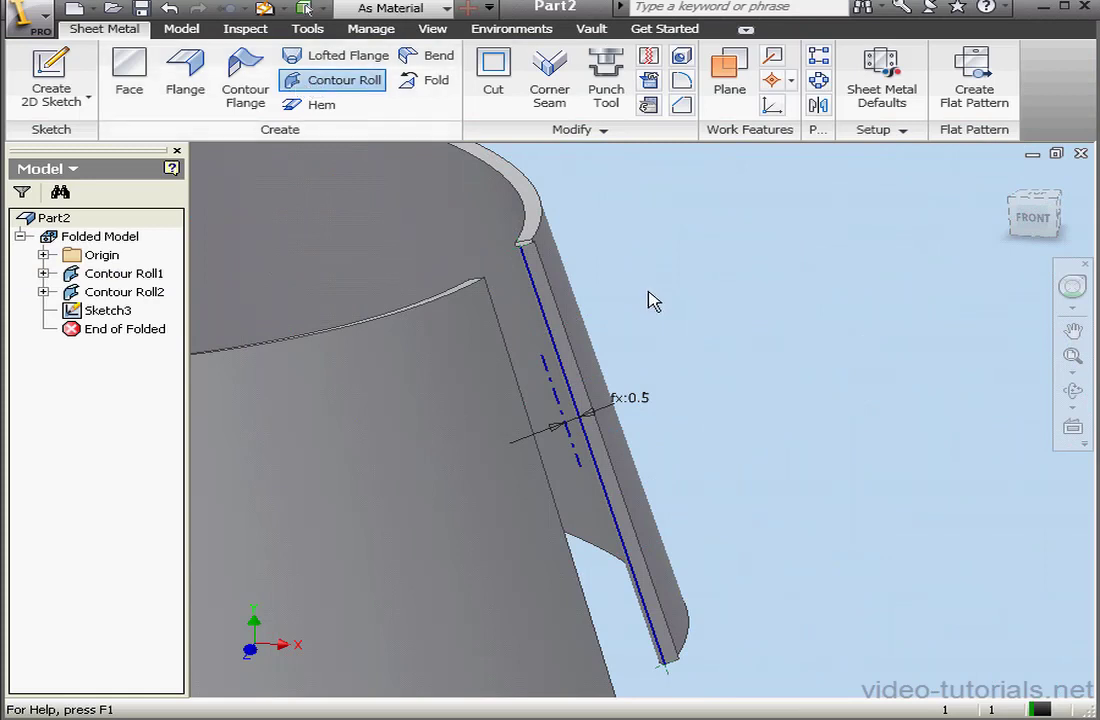
Roll the seam lip 45° about the new axis line with the direction flipped, creating Contour Roll3
{"action": "left_click", "coordinate": [1072, 330]}
{"action": "left_click_drag", "start_coordinate": [488, 470], "coordinate": [713, 445]}
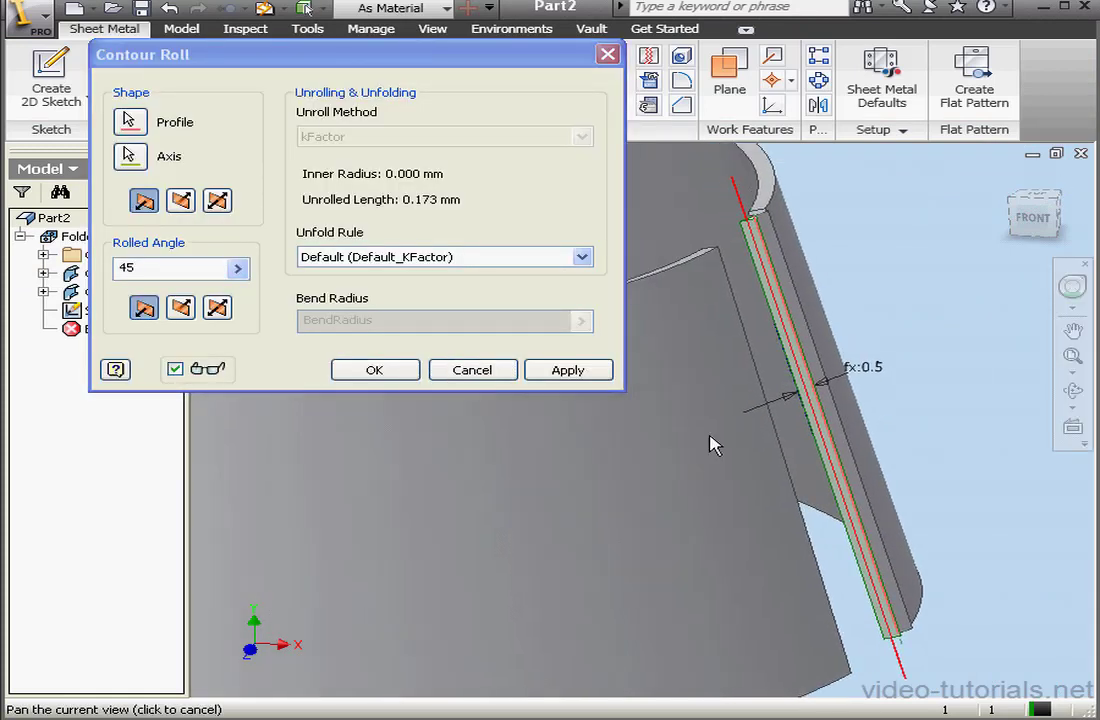
{"action": "left_click", "coordinate": [1071, 390]}
{"action": "left_click_drag", "start_coordinate": [740, 310], "coordinate": [781, 319]}
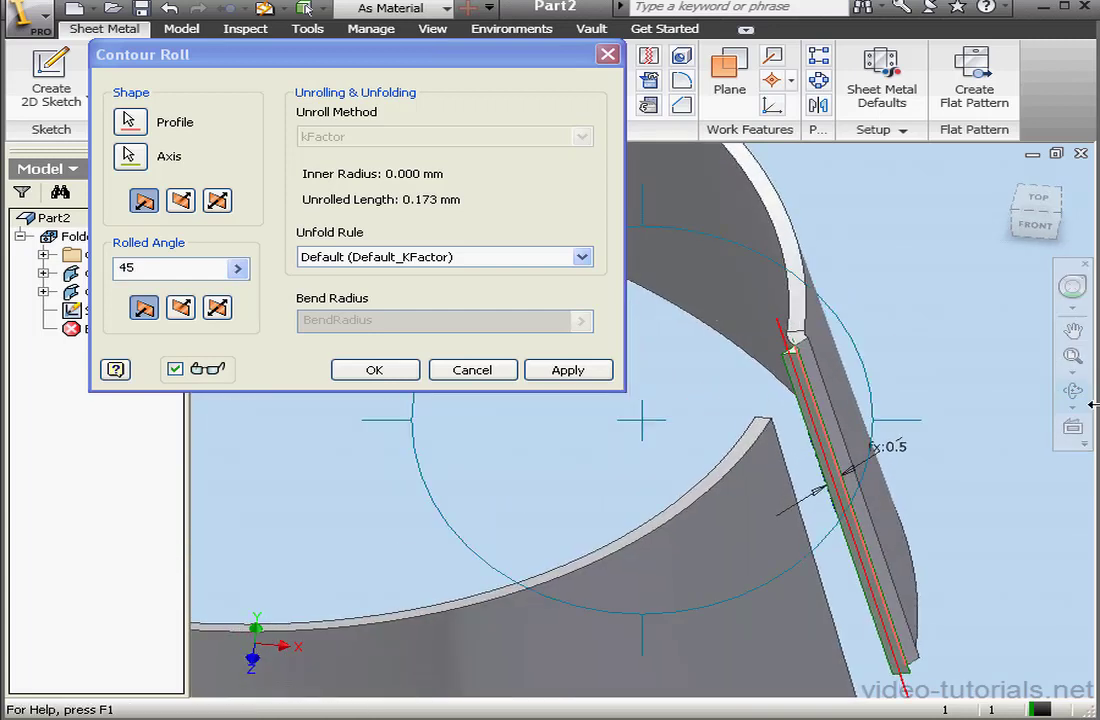
{"action": "left_click", "coordinate": [1072, 331]}
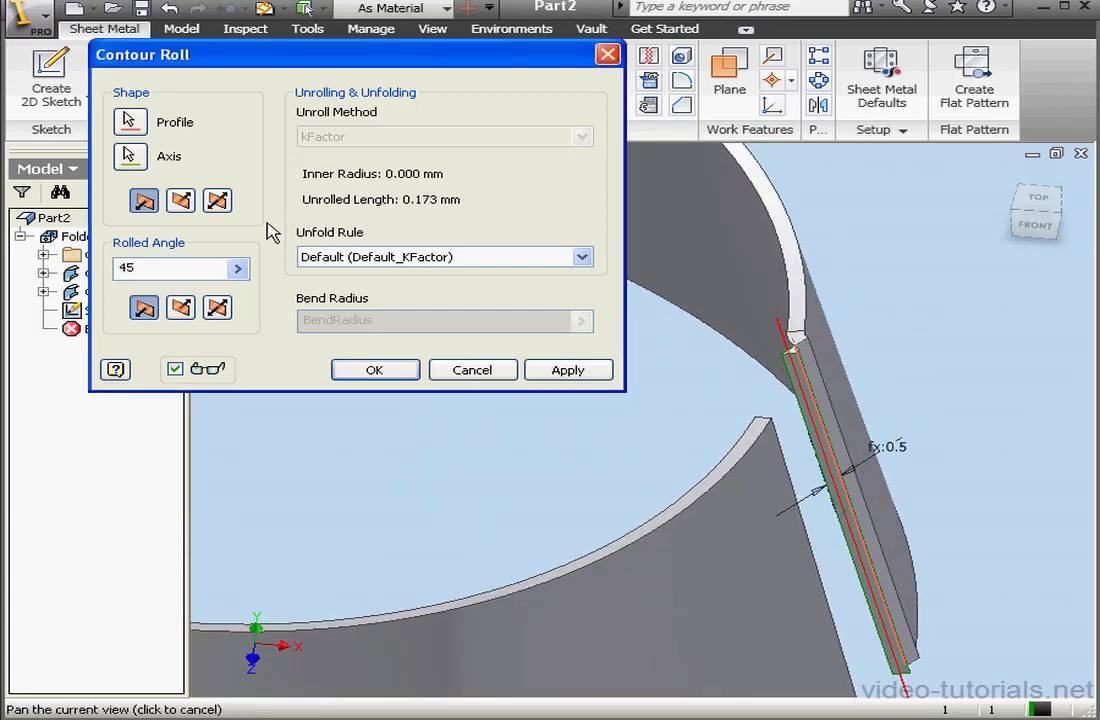
{"action": "left_click", "coordinate": [181, 200]}
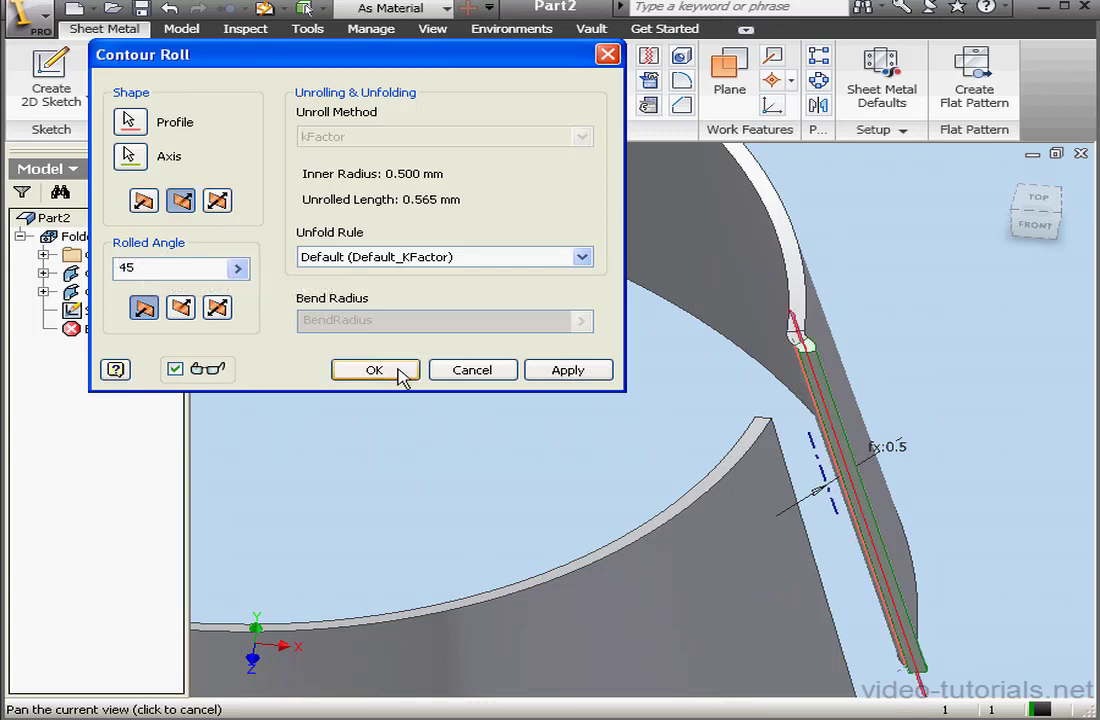
{"action": "left_click", "coordinate": [594, 369]}
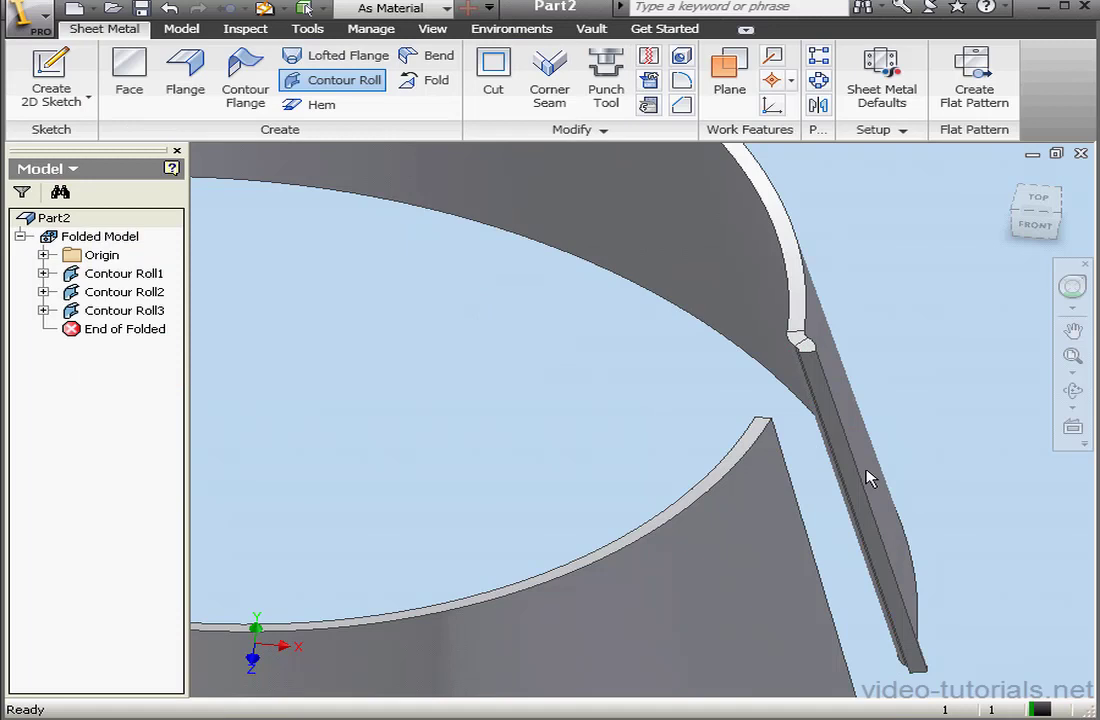
Reframe the band with both curled seams, then expand Contour Roll1 to show Sketch1
{"action": "scroll", "coordinate": [720, 491], "scroll_direction": "down", "scroll_amount": 3}
{"action": "scroll", "coordinate": [646, 489], "scroll_direction": "down", "scroll_amount": 2}
{"action": "key", "text": "F2"}
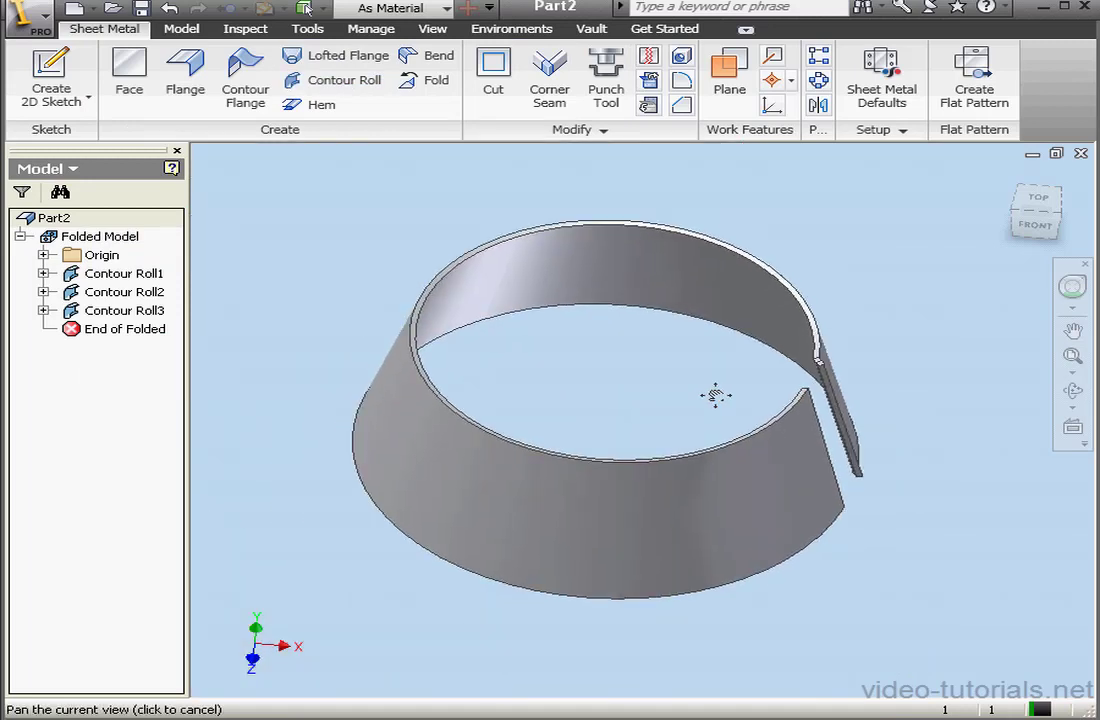
{"action": "left_click_drag", "start_coordinate": [715, 395], "coordinate": [746, 344]}
{"action": "left_click", "coordinate": [1073, 391]}
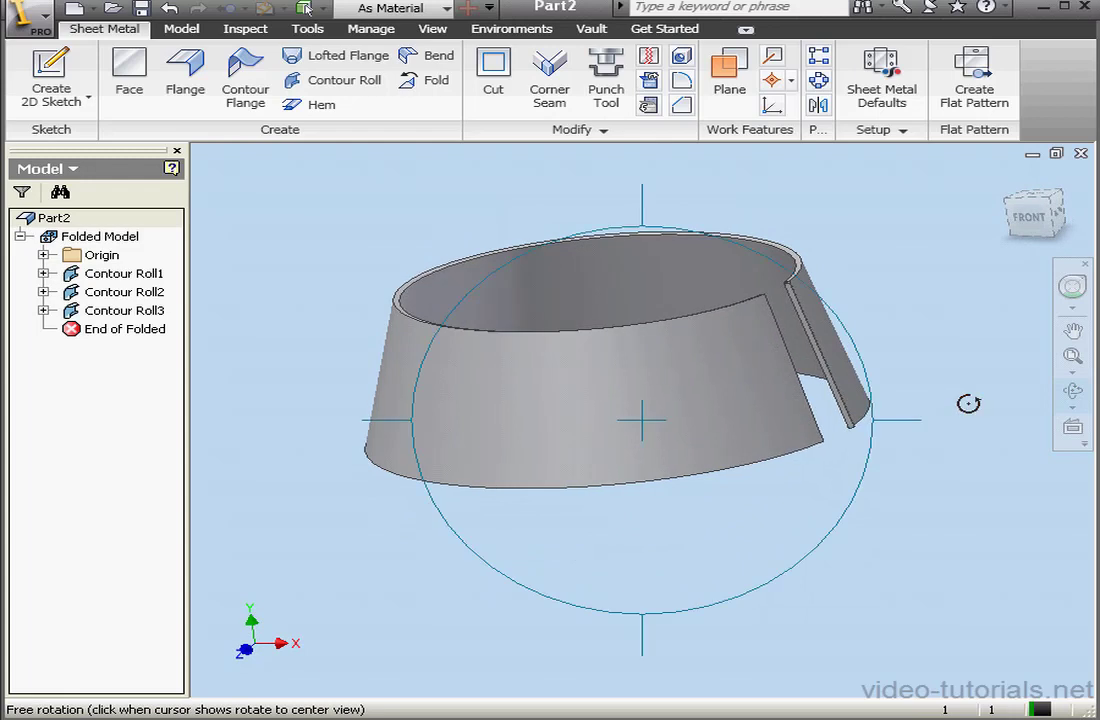
{"action": "left_click", "coordinate": [1073, 391]}
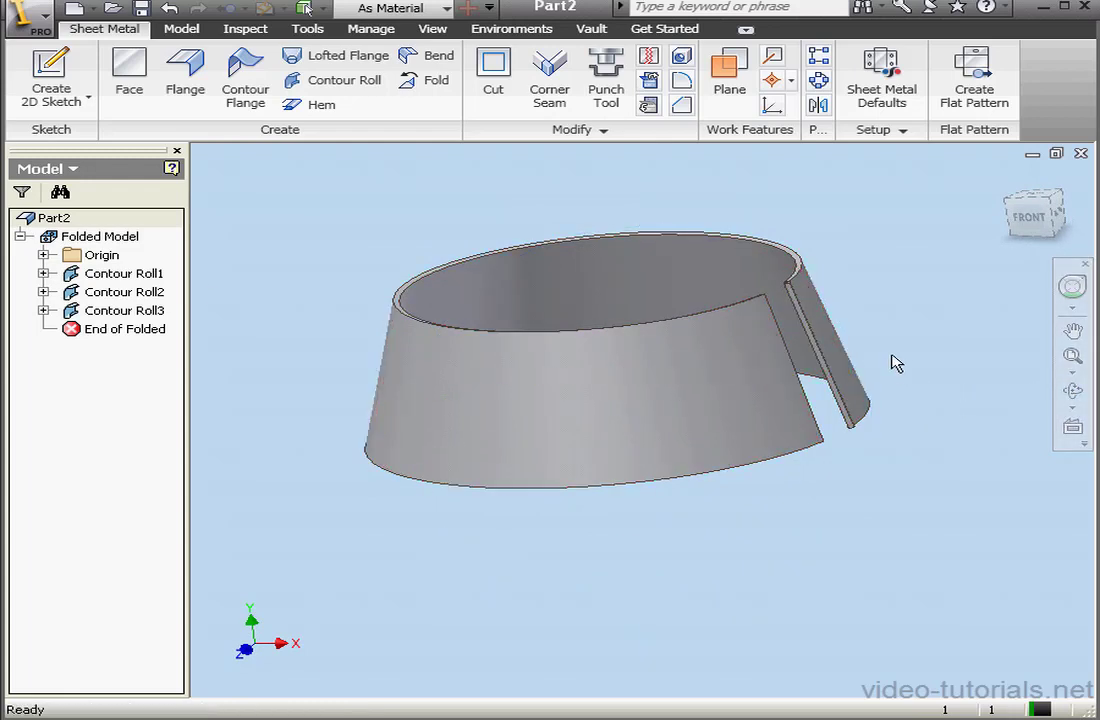
{"action": "left_click", "coordinate": [43, 273]}
Make Sketch1 with its 15, 20 and 75 dimensions visible, then begin a new 2D sketch
{"action": "left_click", "coordinate": [91, 291]}
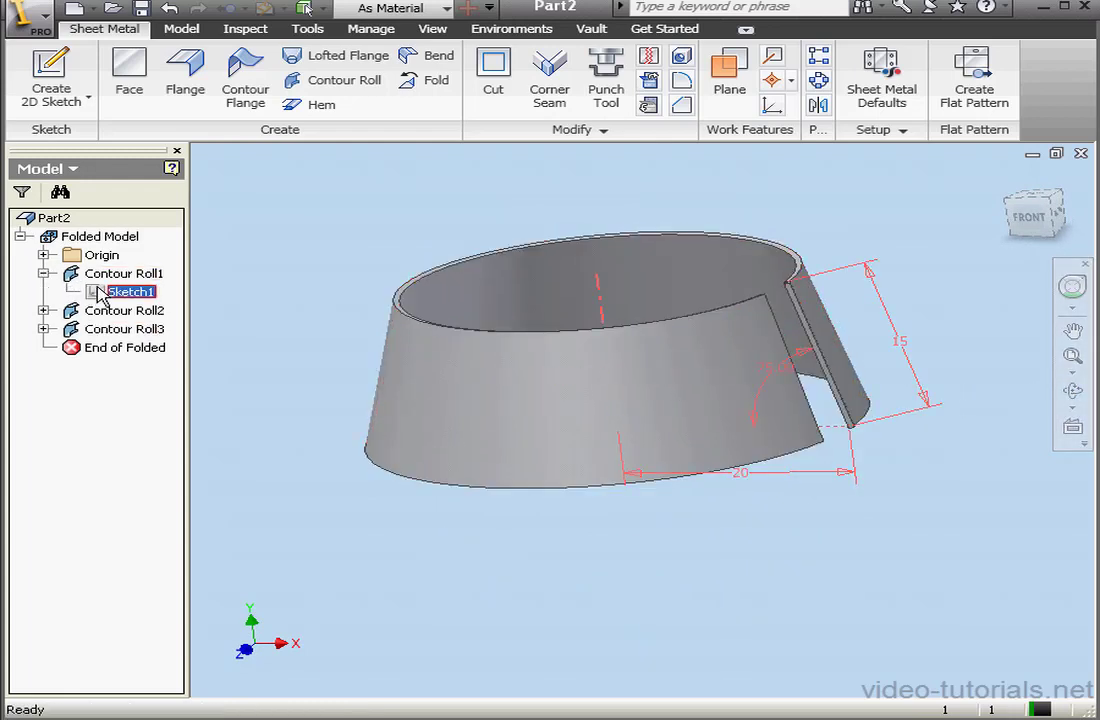
{"action": "right_click", "coordinate": [100, 292]}
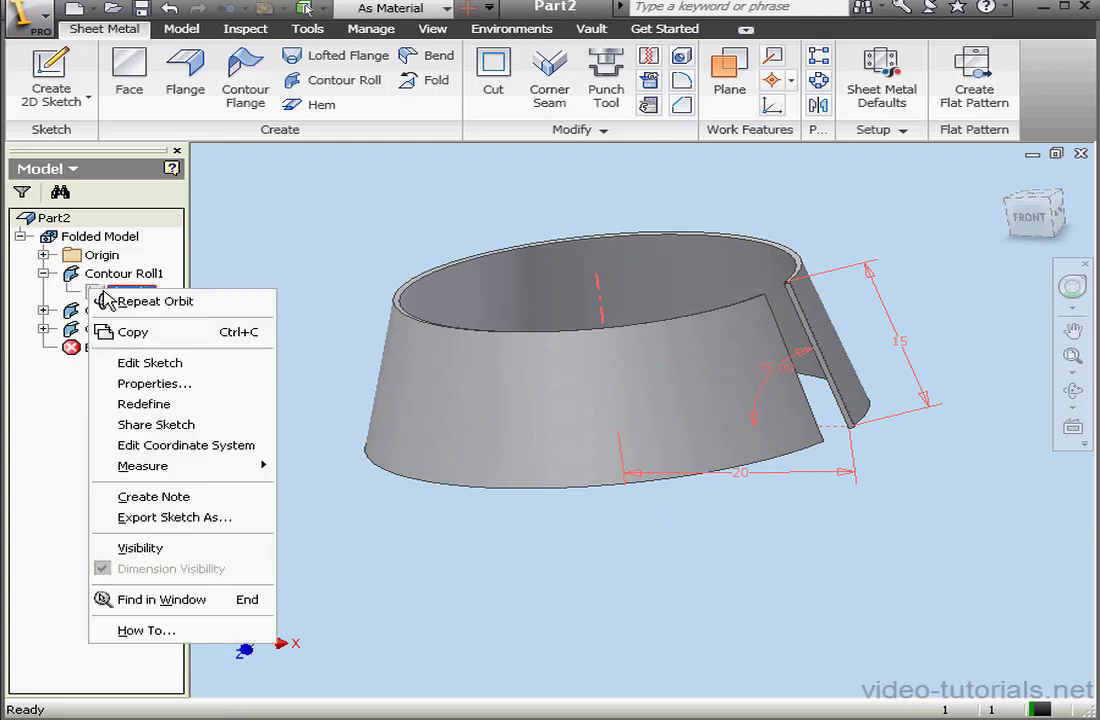
{"action": "left_click", "coordinate": [172, 546]}
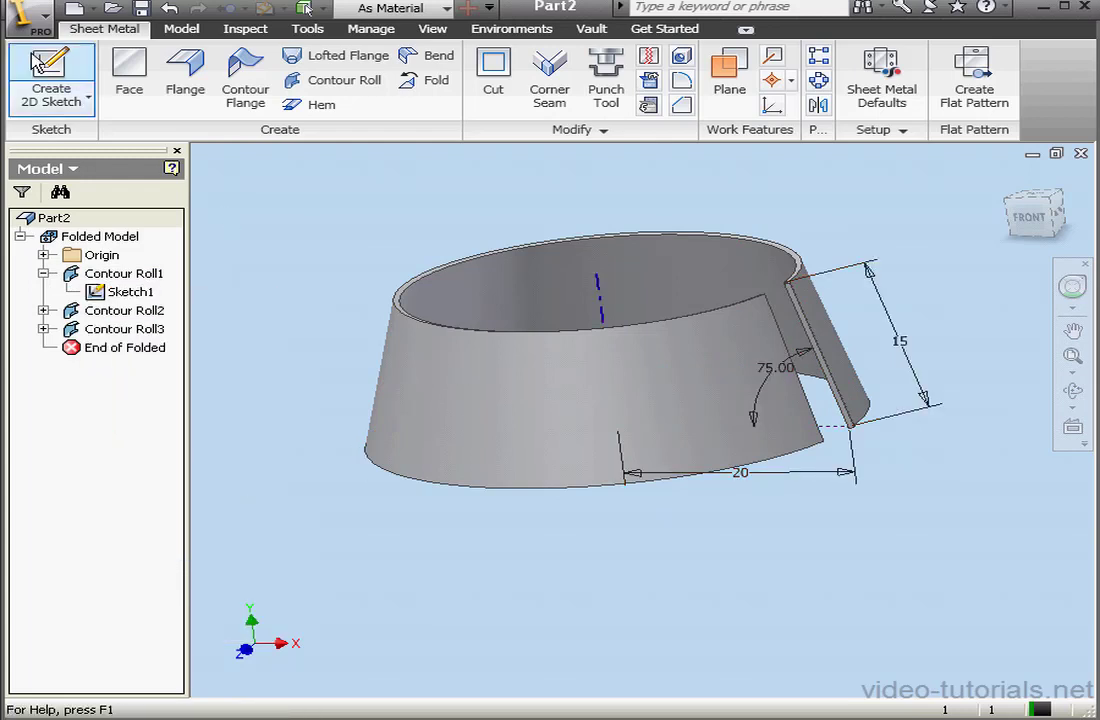
{"action": "left_click", "coordinate": [55, 68]}
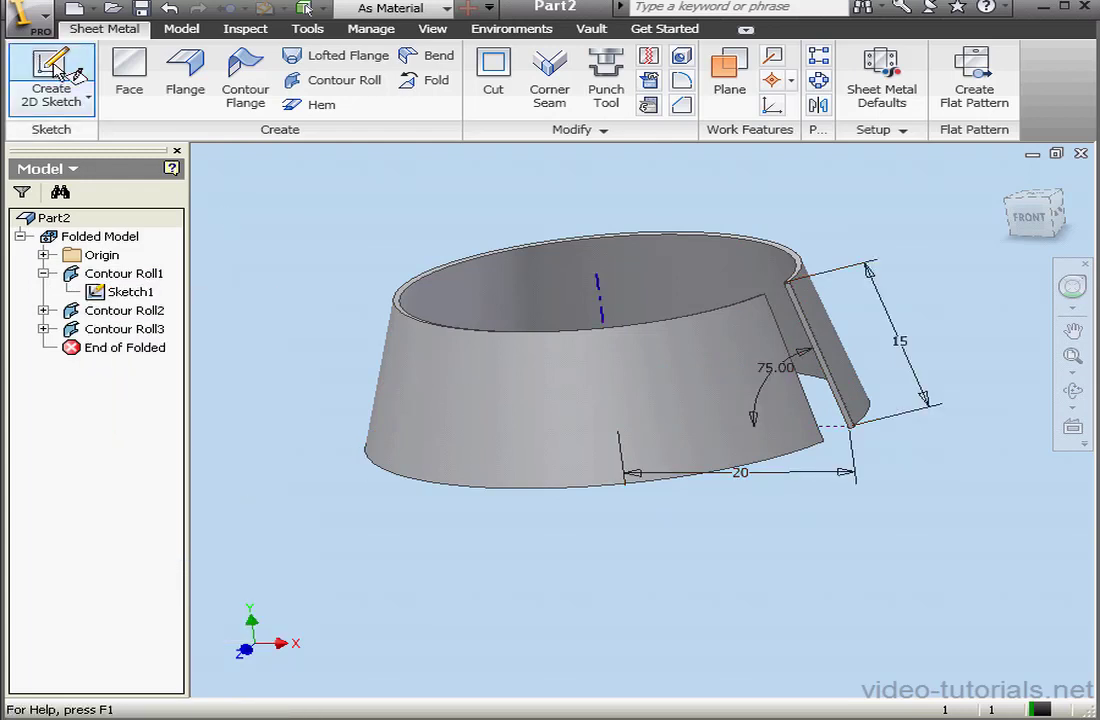
Place Sketch4 on the lip face and project the existing edges into it
{"action": "left_click", "coordinate": [810, 335]}
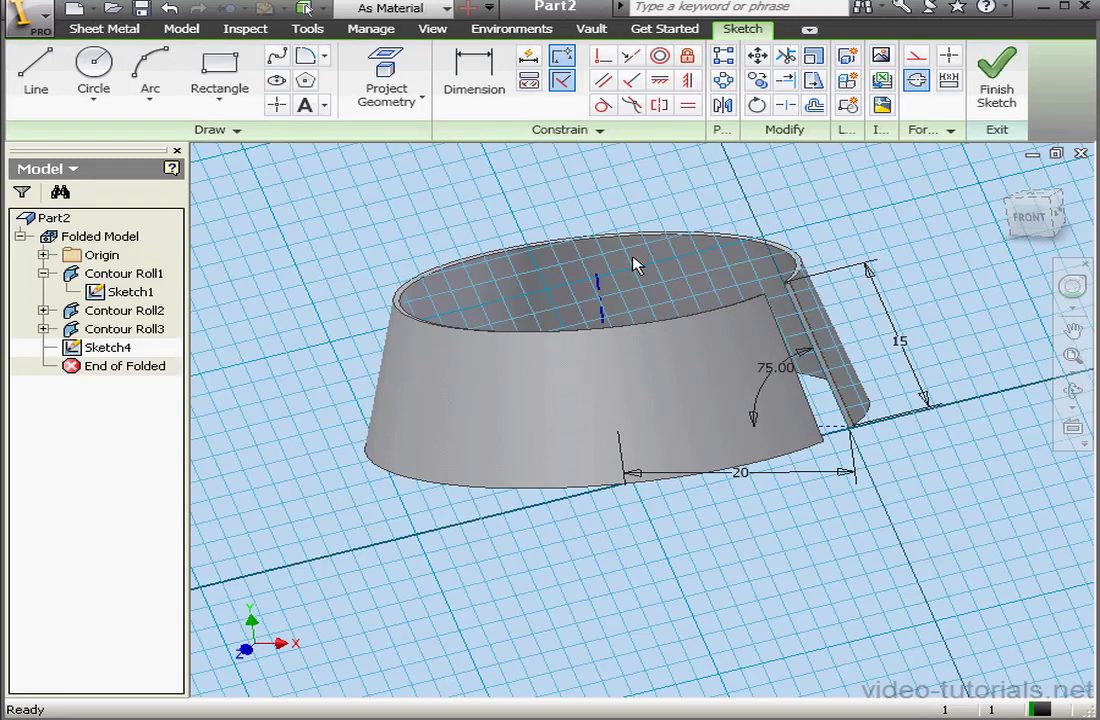
{"action": "left_click", "coordinate": [388, 72]}
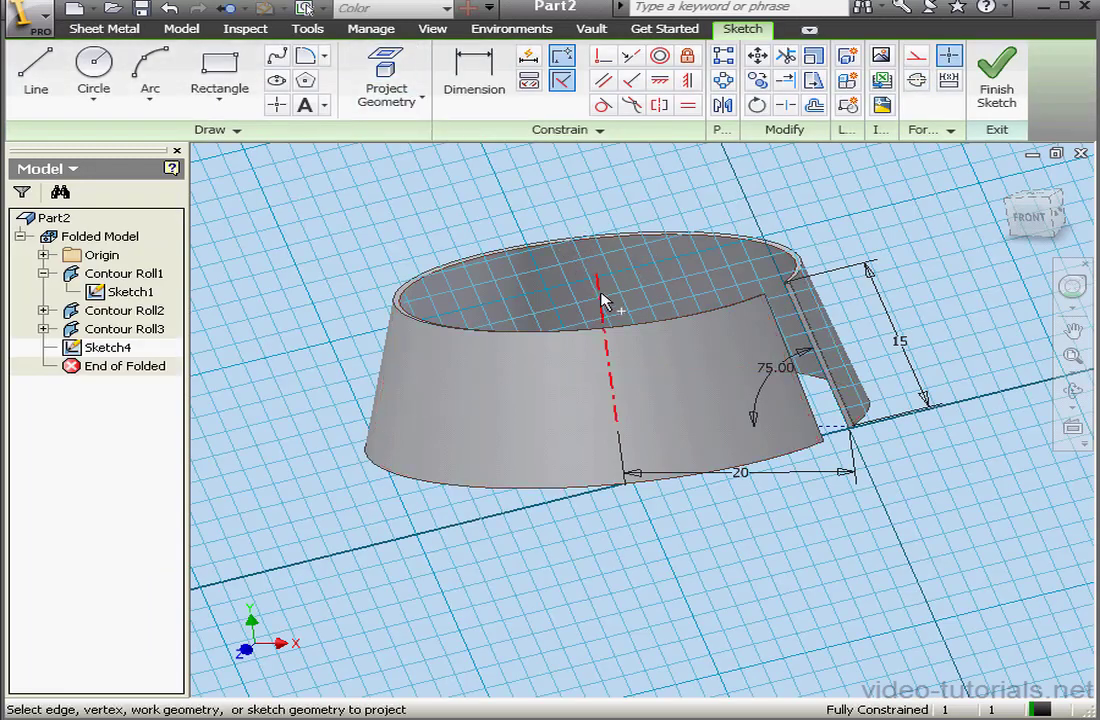
{"action": "scroll", "coordinate": [795, 340], "scroll_direction": "up", "scroll_amount": 3}
{"action": "middle_click_drag", "start_coordinate": [724, 356], "coordinate": [523, 388]}
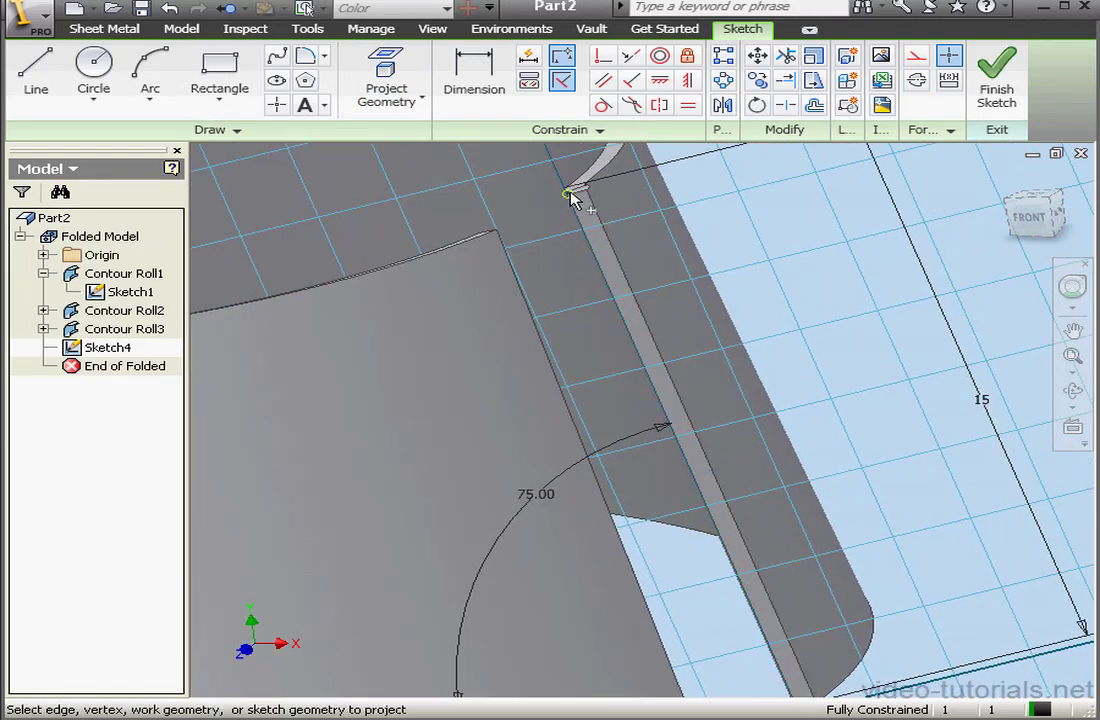
{"action": "middle_click_drag", "start_coordinate": [652, 494], "coordinate": [604, 422]}
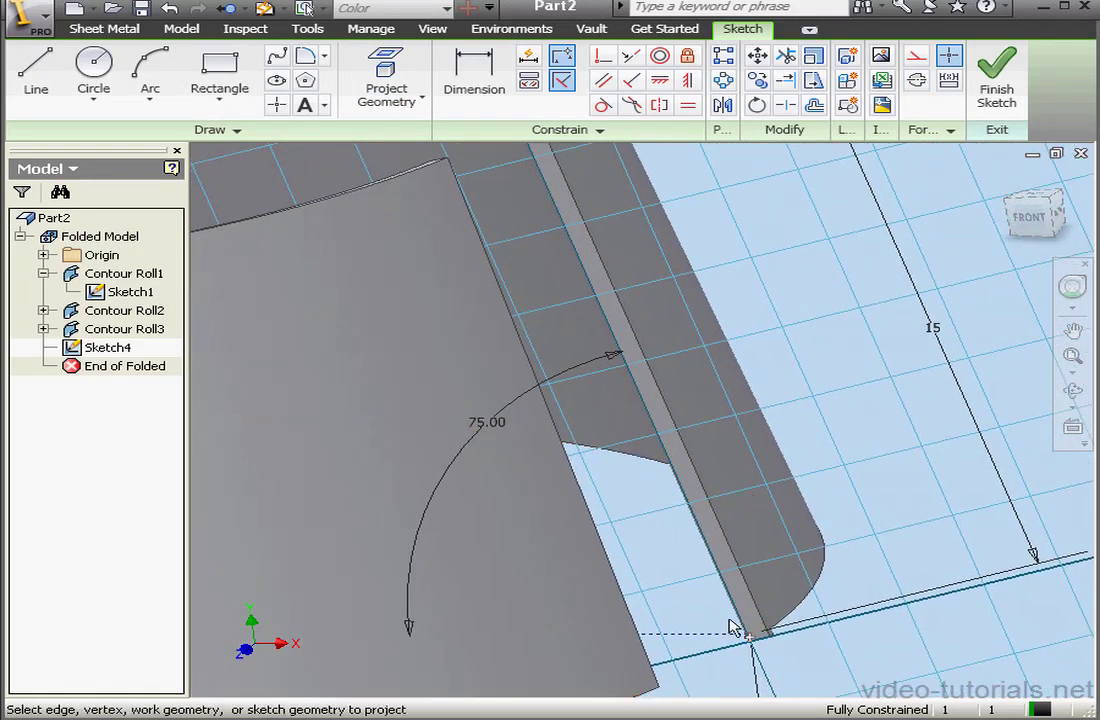
{"action": "middle_click_drag", "start_coordinate": [606, 484], "coordinate": [636, 521]}
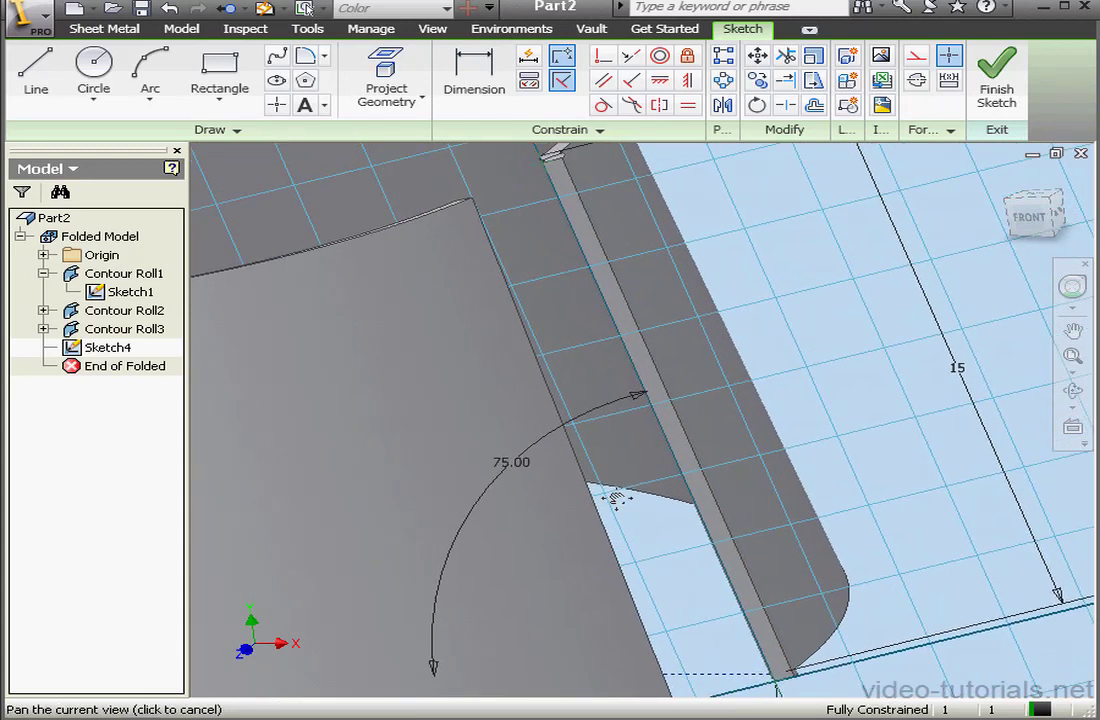
Draw a line along the full length of the lip's edge and finish Sketch4
{"action": "left_click", "coordinate": [42, 88]}
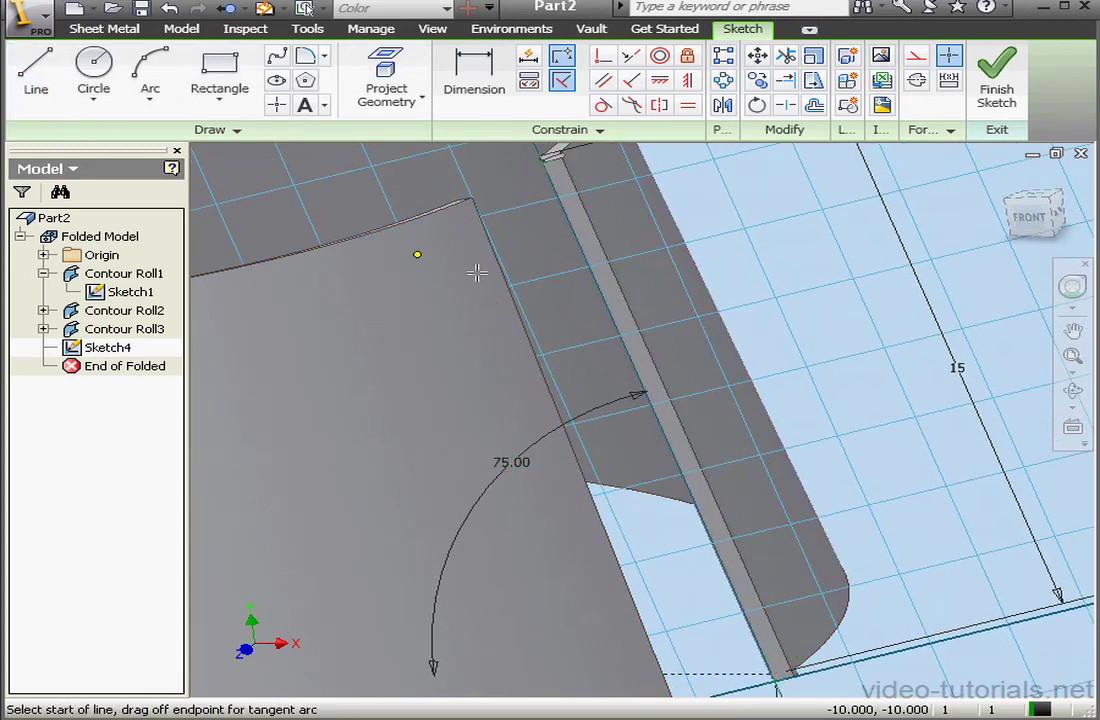
{"action": "left_click", "coordinate": [543, 162]}
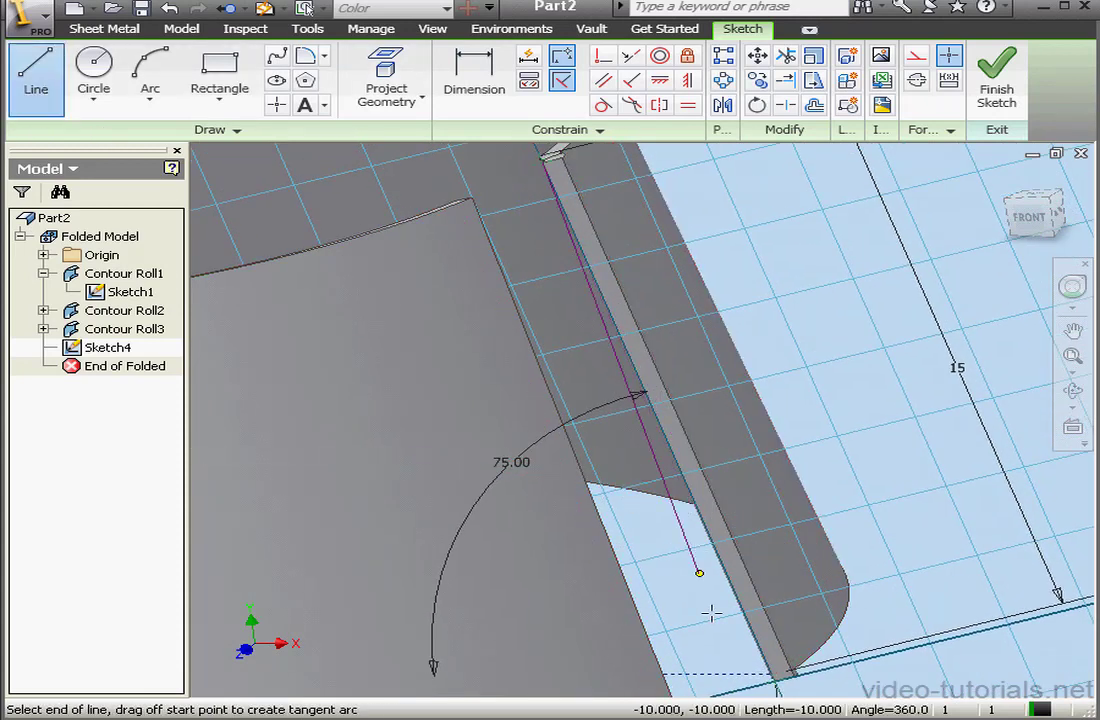
{"action": "left_click", "coordinate": [776, 678]}
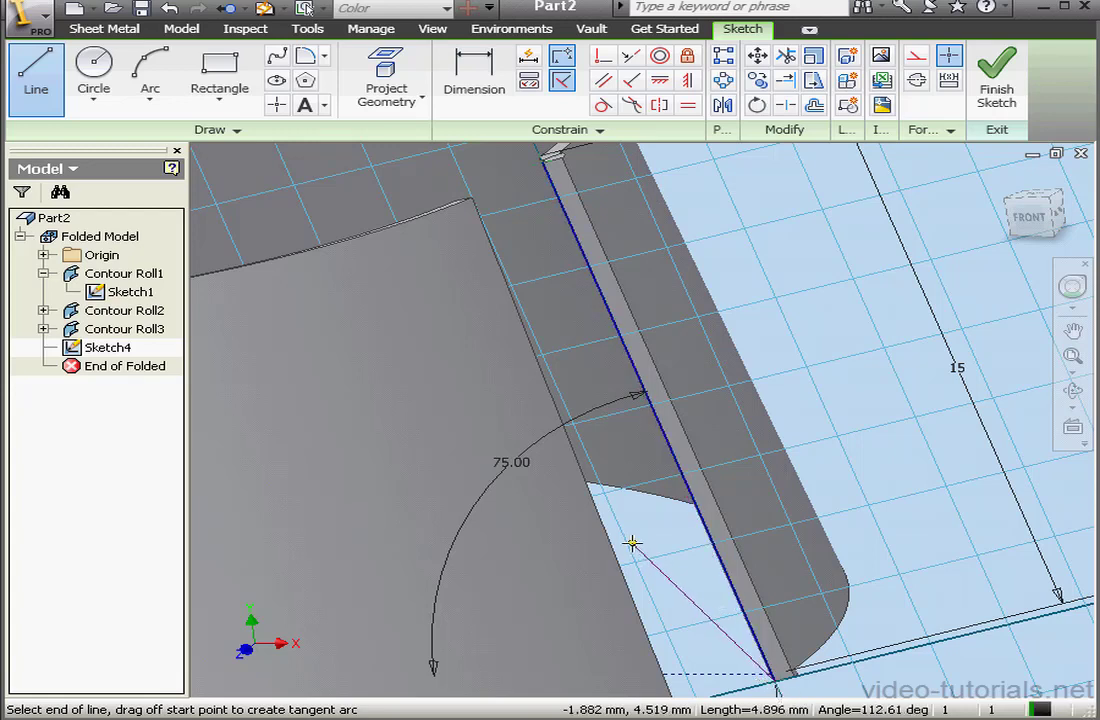
{"action": "right_click", "coordinate": [634, 546]}
{"action": "left_click", "coordinate": [705, 558]}
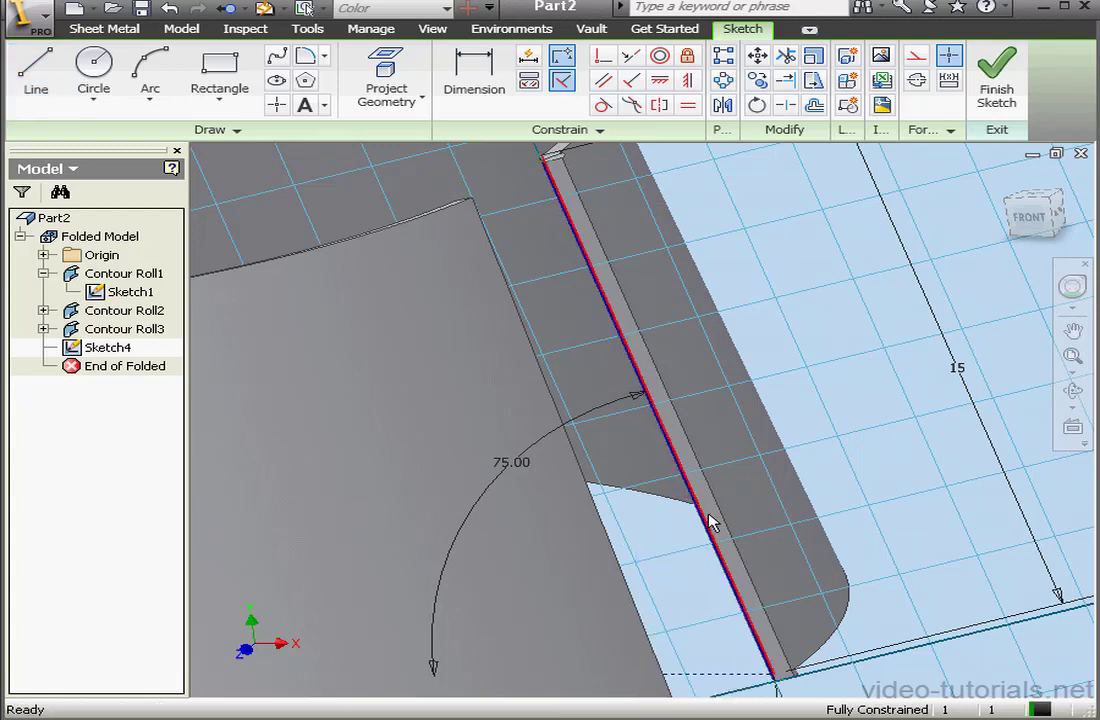
{"action": "left_click", "coordinate": [990, 95]}
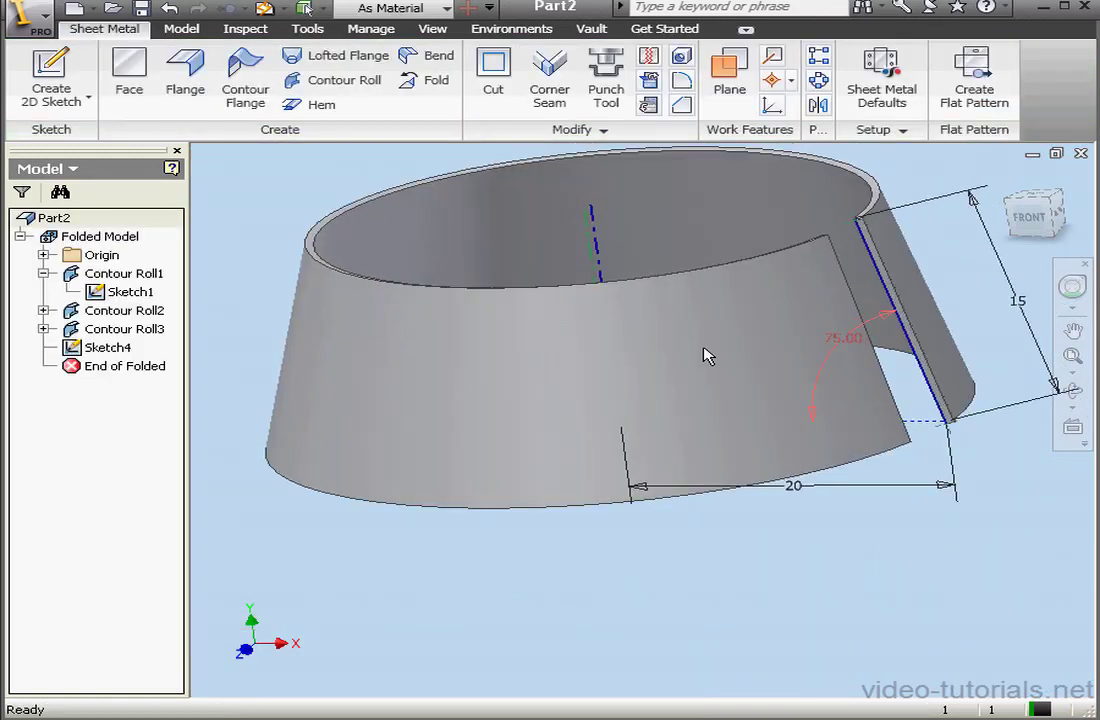
Set up Contour Roll4 from the new line about the band's axis at 45°, direction reversed
{"action": "left_click", "coordinate": [339, 79]}
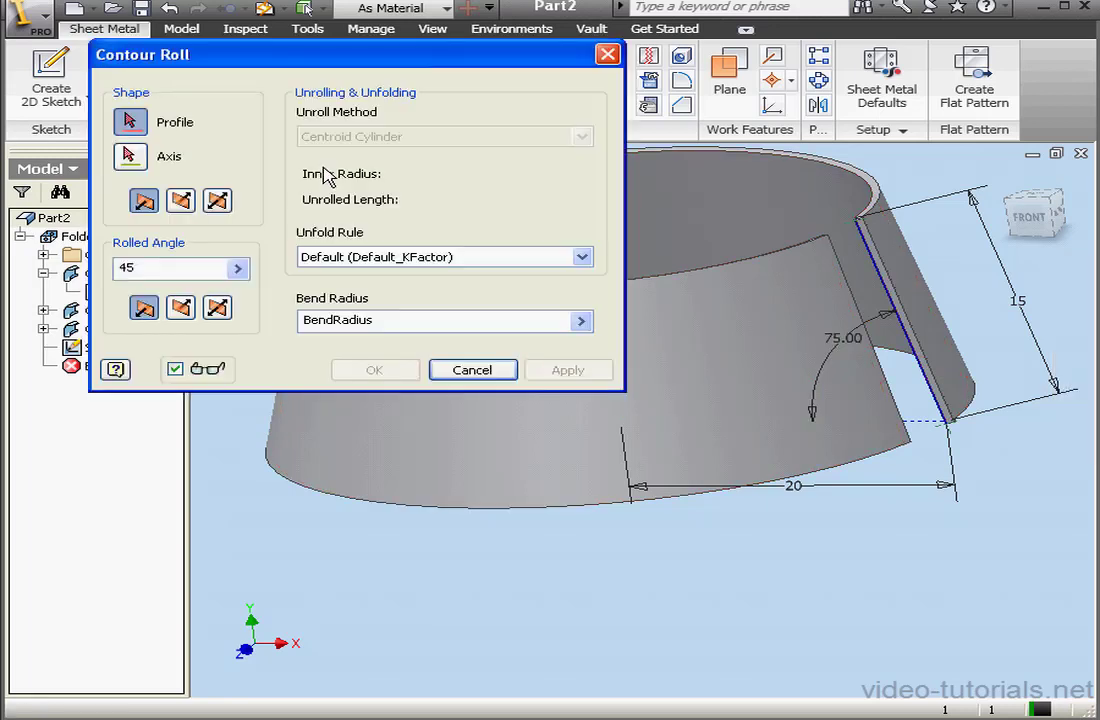
{"action": "left_click", "coordinate": [878, 285]}
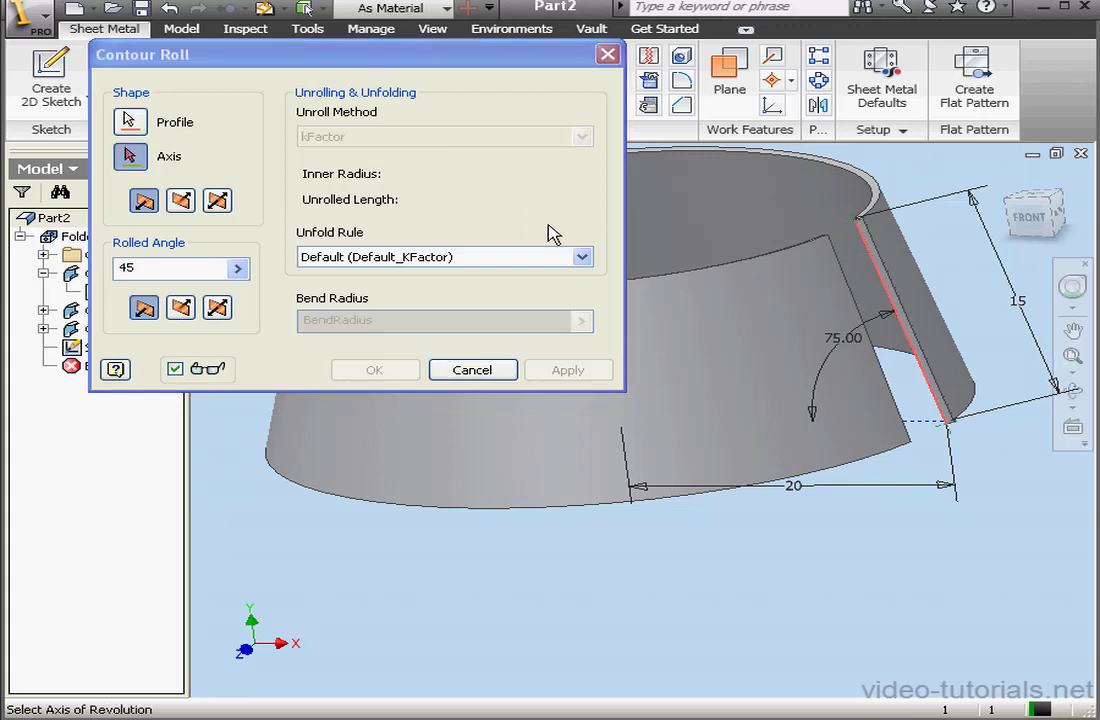
{"action": "left_click_drag", "start_coordinate": [370, 55], "coordinate": [656, 335]}
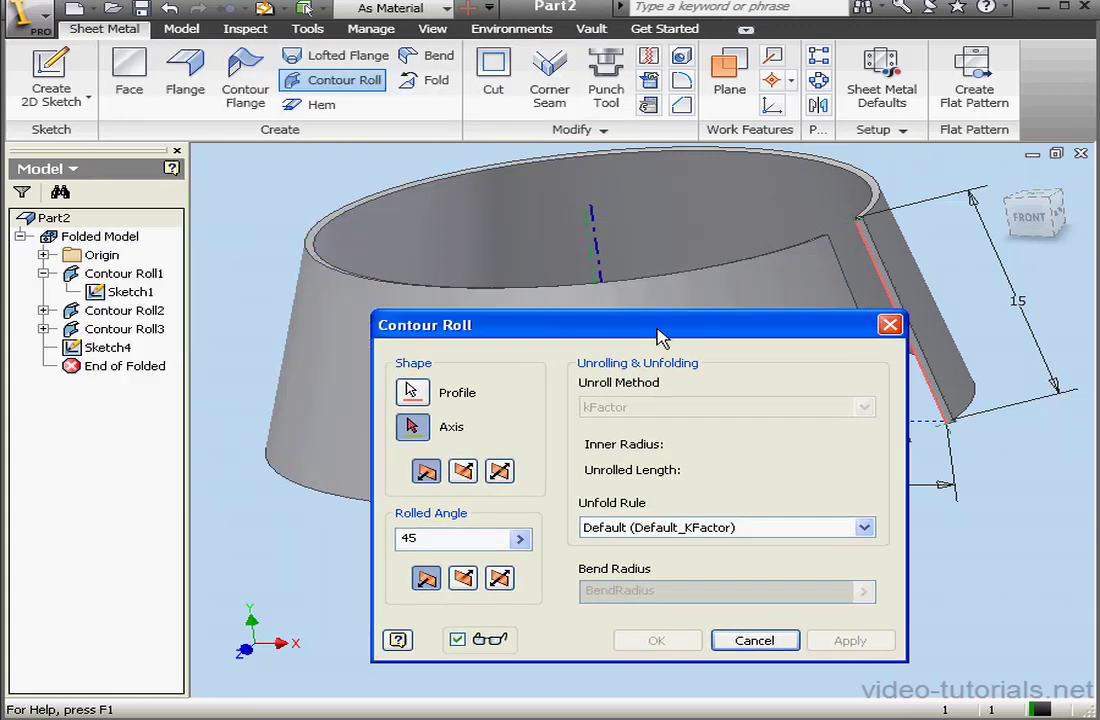
{"action": "left_click", "coordinate": [593, 262]}
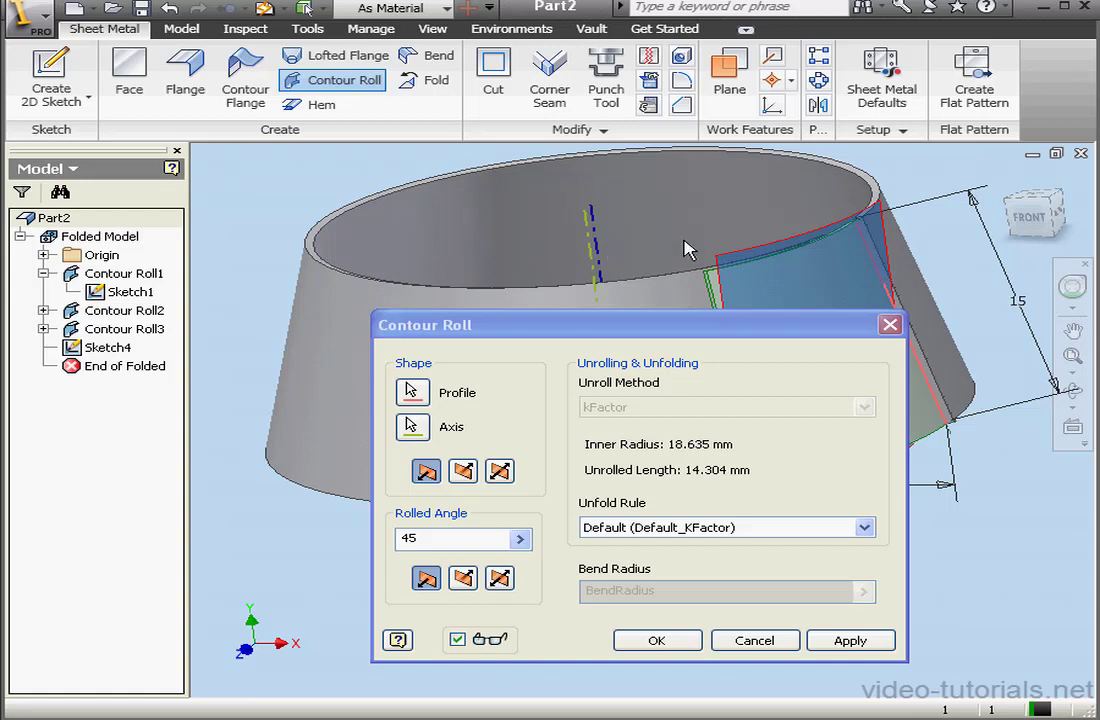
{"action": "scroll", "coordinate": [700, 230], "scroll_direction": "up", "scroll_amount": 4}
{"action": "middle_click_drag", "start_coordinate": [728, 220], "coordinate": [600, 285]}
{"action": "left_click_drag", "start_coordinate": [613, 333], "coordinate": [786, 364]}
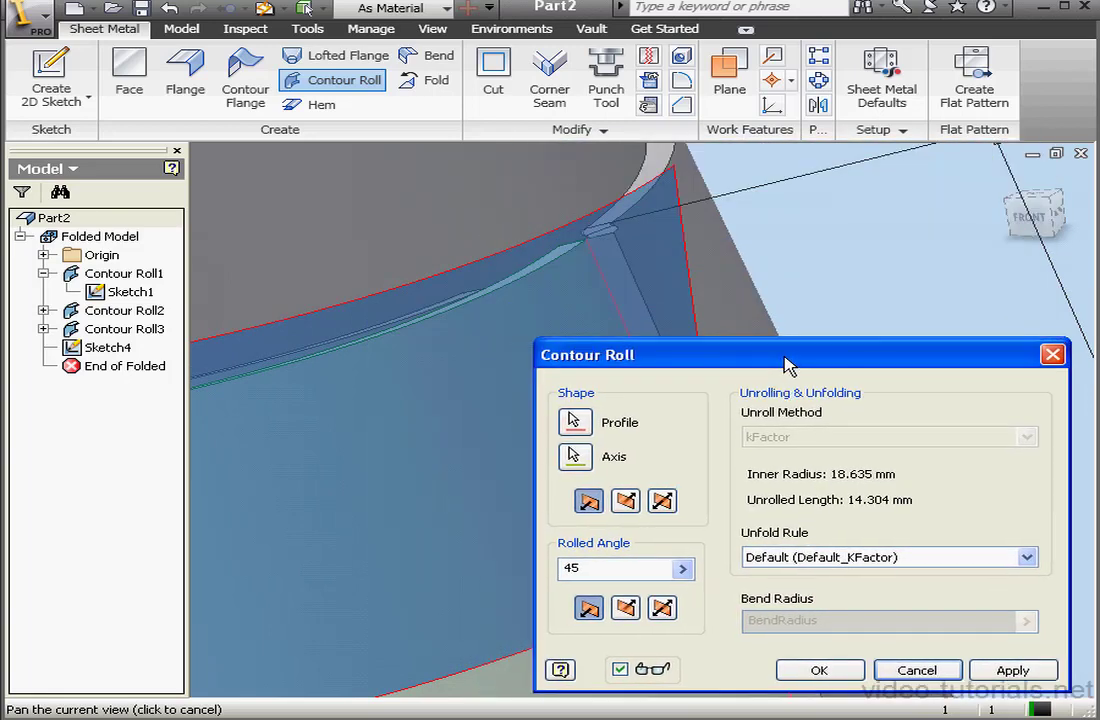
{"action": "left_click", "coordinate": [627, 498]}
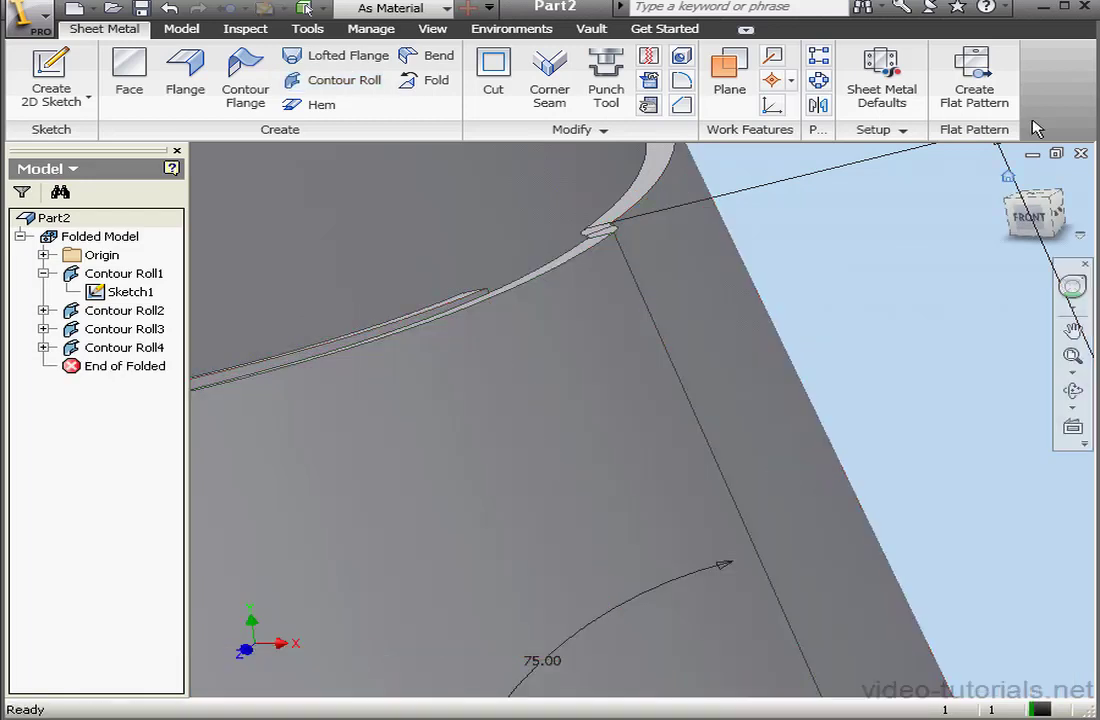
Unfold the band into an arc-shaped flat pattern, then return to the folded part
{"action": "left_click", "coordinate": [974, 90]}
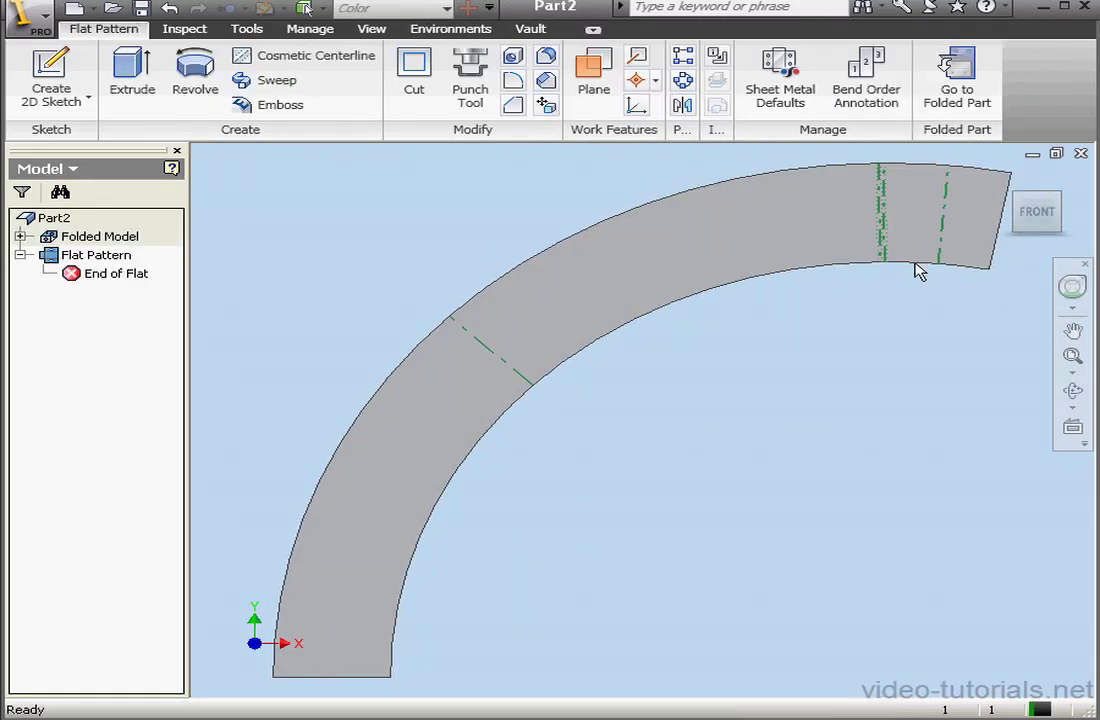
{"action": "left_click", "coordinate": [958, 82]}
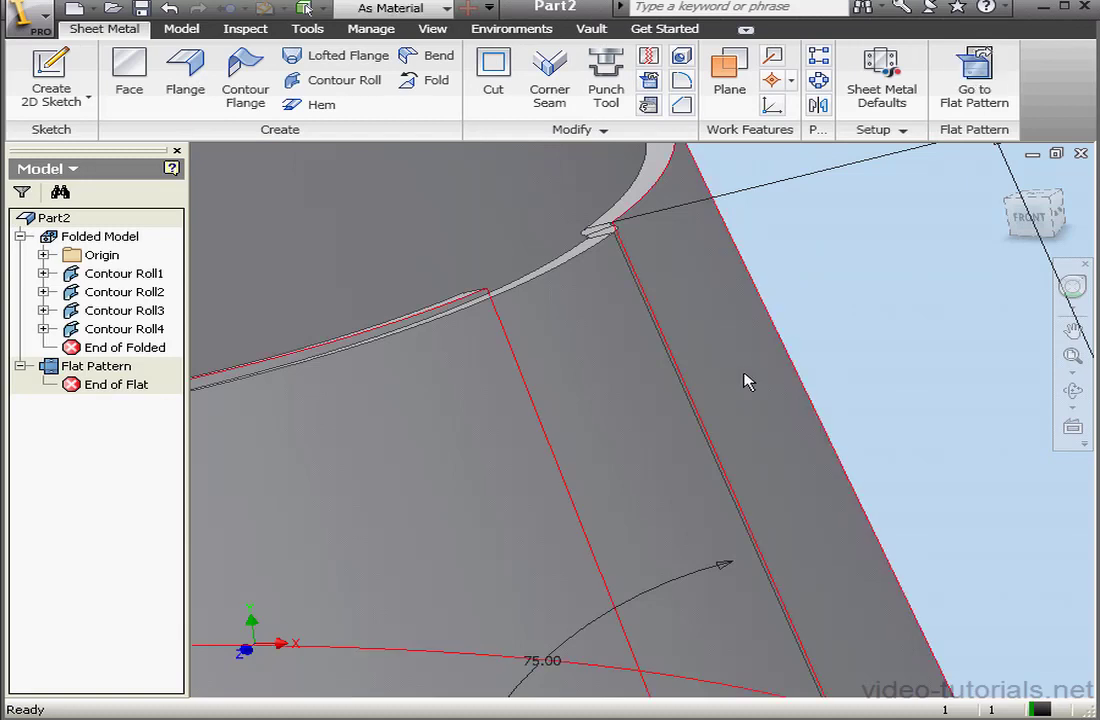
{"action": "mouse_move", "coordinate": [746, 395]}
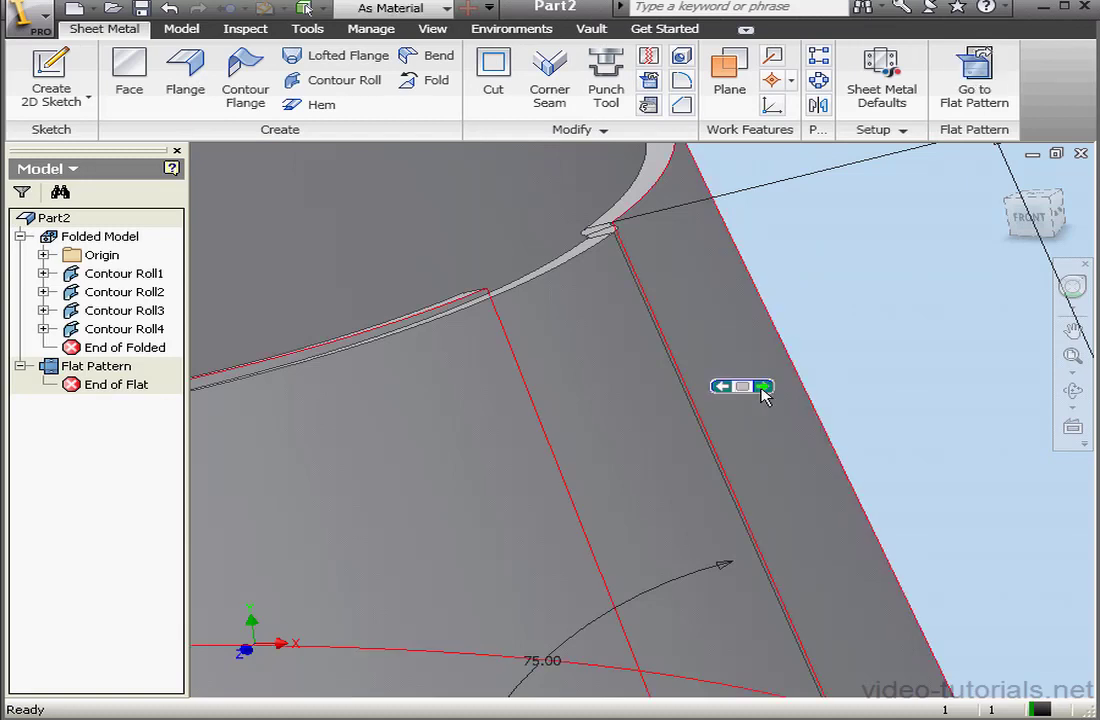